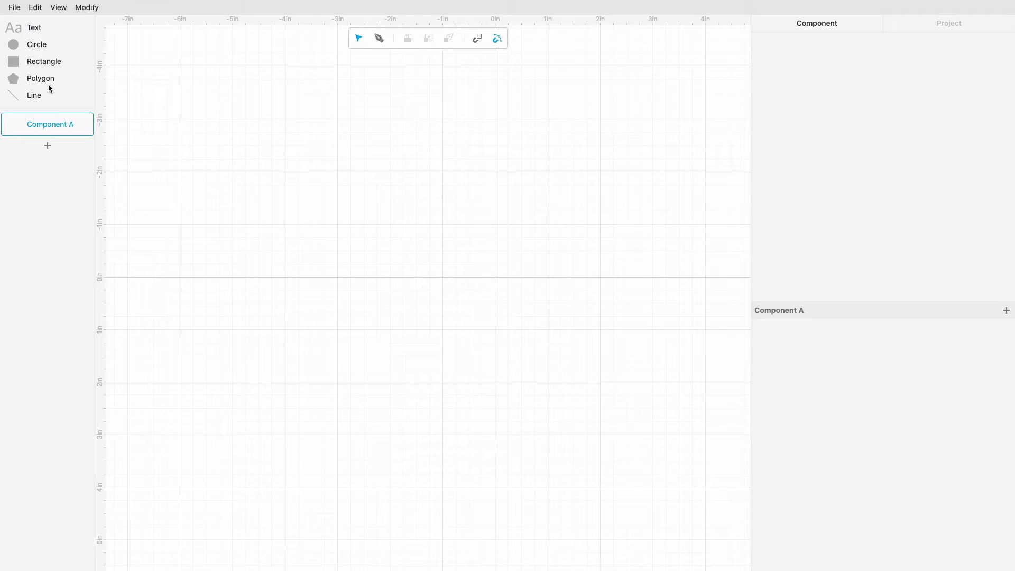
Place a pentagon in Component A and scale it to about 4.07 by 3.87 inches.
{"action": "left_click", "coordinate": [46, 80]}
{"action": "left_click_drag", "start_coordinate": [74, 79], "coordinate": [430, 226]}
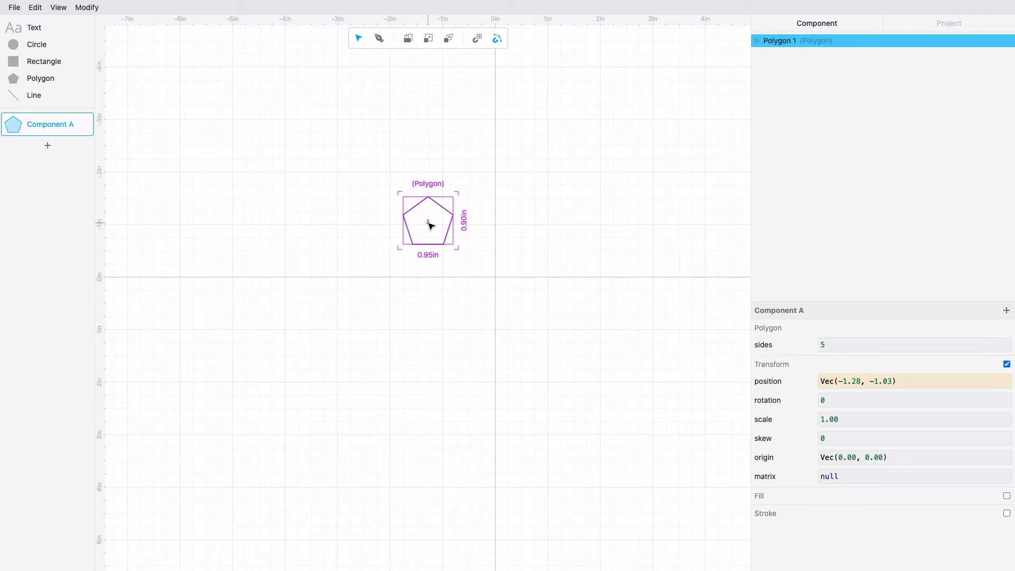
{"action": "left_click", "coordinate": [500, 250]}
{"action": "left_click", "coordinate": [450, 231]}
{"action": "mouse_move", "coordinate": [448, 206]}
{"action": "left_mouse_down"}
{"action": "mouse_move", "coordinate": [602, 221]}
{"action": "mouse_move", "coordinate": [428, 245]}
{"action": "left_mouse_up"}
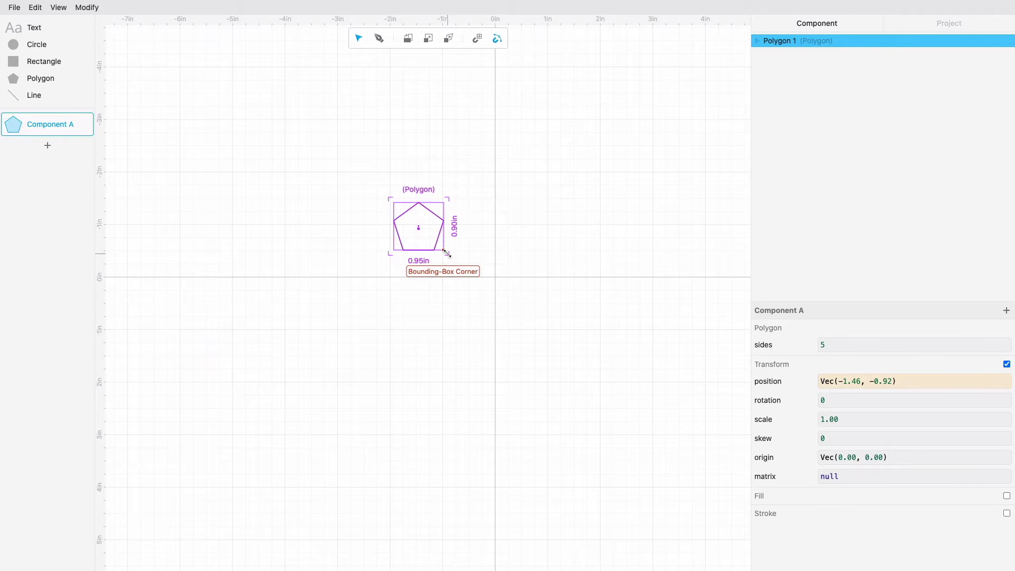
{"action": "mouse_move", "coordinate": [447, 253]}
{"action": "left_mouse_down"}
{"action": "mouse_move", "coordinate": [568, 380]}
{"action": "mouse_move", "coordinate": [550, 386]}
{"action": "mouse_move", "coordinate": [620, 318]}
{"action": "mouse_move", "coordinate": [622, 349]}
{"action": "mouse_move", "coordinate": [541, 362]}
{"action": "mouse_move", "coordinate": [650, 369]}
{"action": "mouse_move", "coordinate": [658, 318]}
{"action": "mouse_move", "coordinate": [639, 336]}
{"action": "mouse_move", "coordinate": [579, 333]}
{"action": "mouse_move", "coordinate": [645, 397]}
{"action": "mouse_move", "coordinate": [643, 410]}
{"action": "mouse_move", "coordinate": [595, 374]}
{"action": "mouse_move", "coordinate": [654, 418]}
{"action": "mouse_move", "coordinate": [634, 397]}
{"action": "mouse_move", "coordinate": [649, 410]}
{"action": "left_mouse_up"}
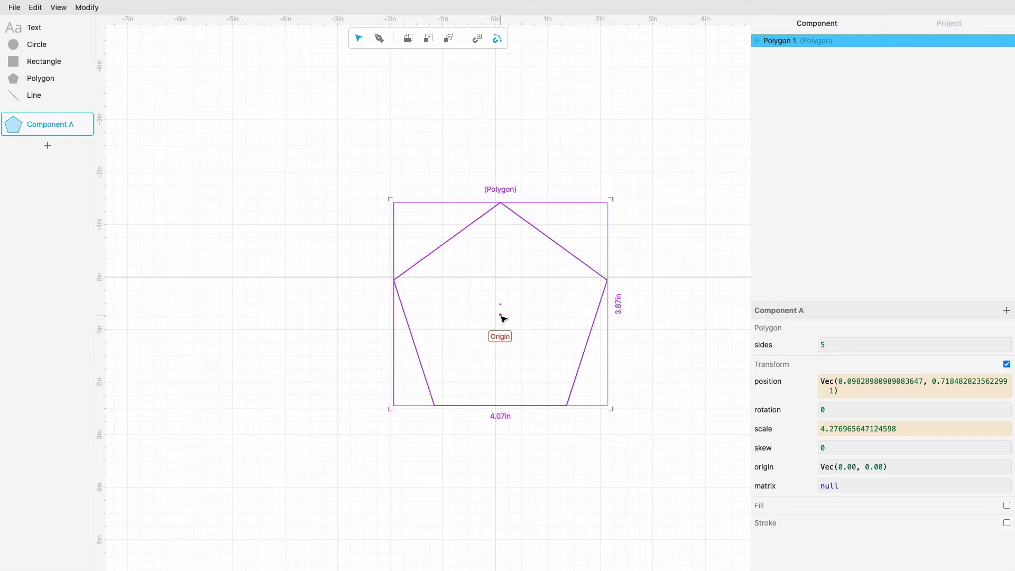
Snap the pentagon's centre onto the canvas origin, keeping its sides at 5.
{"action": "left_click_drag", "start_coordinate": [501, 317], "coordinate": [498, 278]}
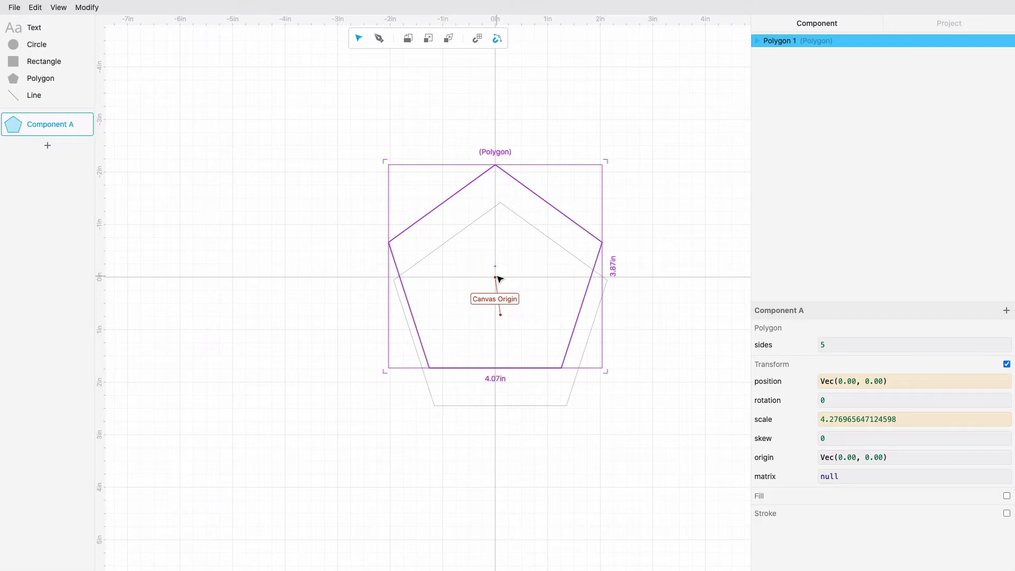
{"action": "left_click_drag", "start_coordinate": [498, 278], "coordinate": [498, 278]}
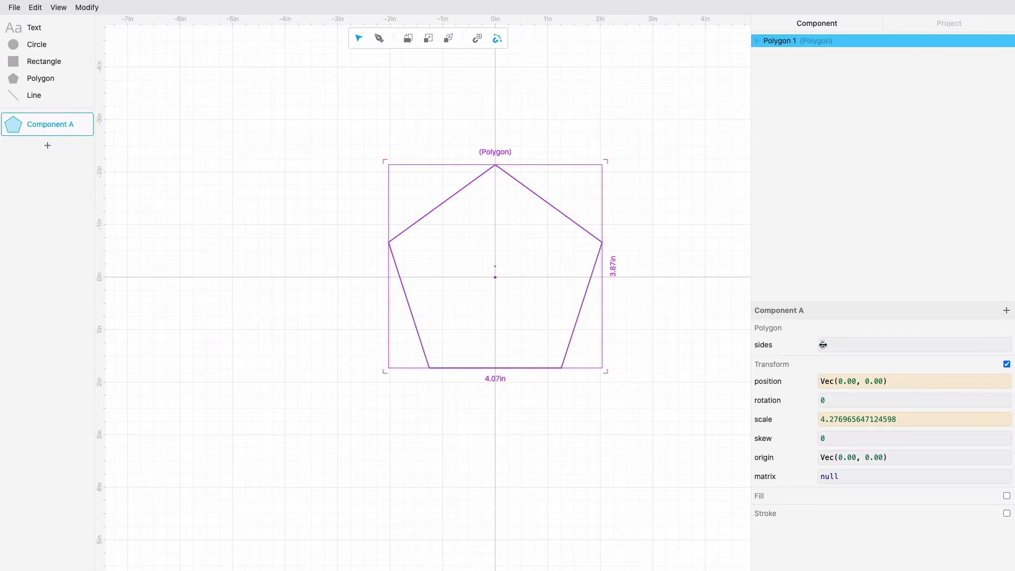
{"action": "left_click_drag", "start_coordinate": [822, 344], "coordinate": [829, 356]}
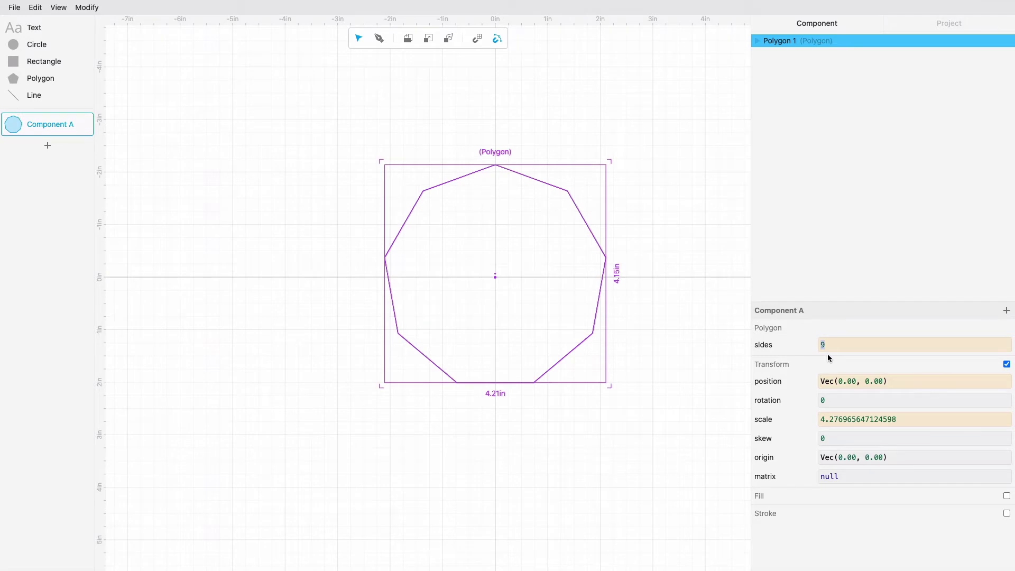
{"action": "type", "text": "5"}
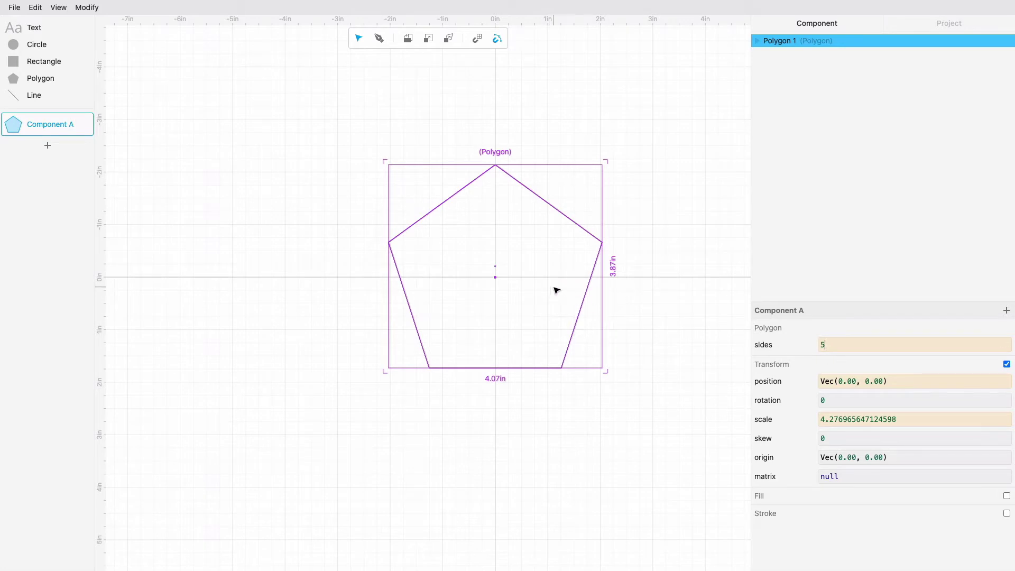
{"action": "left_click", "coordinate": [658, 302]}
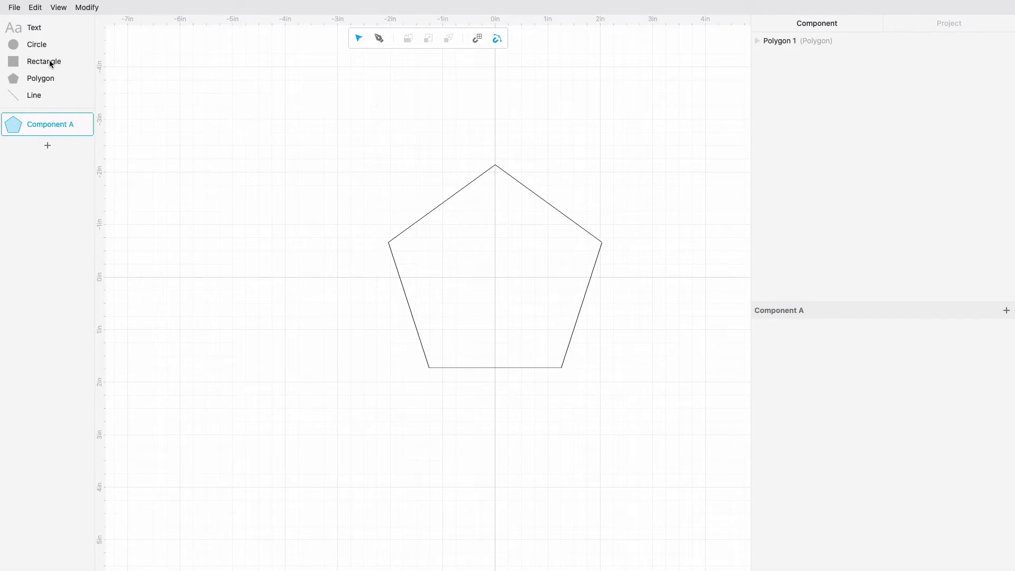
Add a 1-inch square below the pentagon, toggling geometry snapping off and on.
{"action": "left_click_drag", "start_coordinate": [49, 64], "coordinate": [259, 232]}
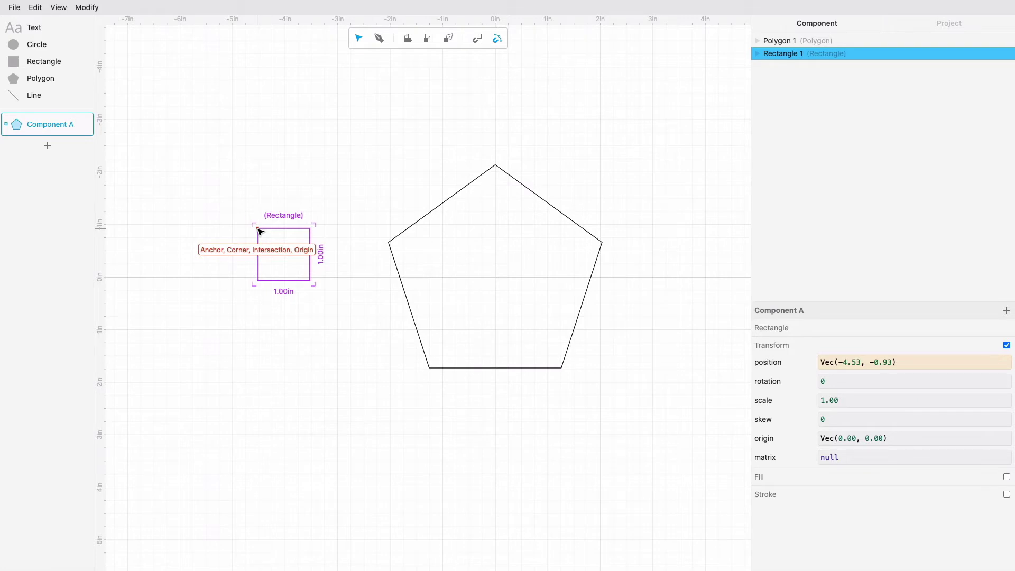
{"action": "mouse_move", "coordinate": [259, 230]}
{"action": "left_mouse_down"}
{"action": "mouse_move", "coordinate": [417, 386]}
{"action": "mouse_move", "coordinate": [431, 372]}
{"action": "left_mouse_up"}
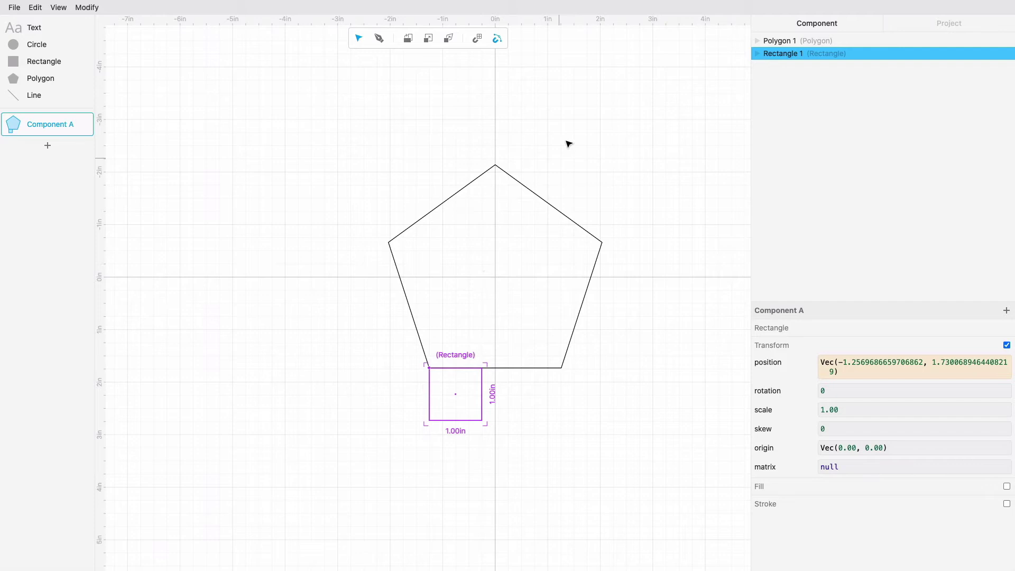
{"action": "left_click", "coordinate": [498, 43]}
{"action": "left_click", "coordinate": [498, 44]}
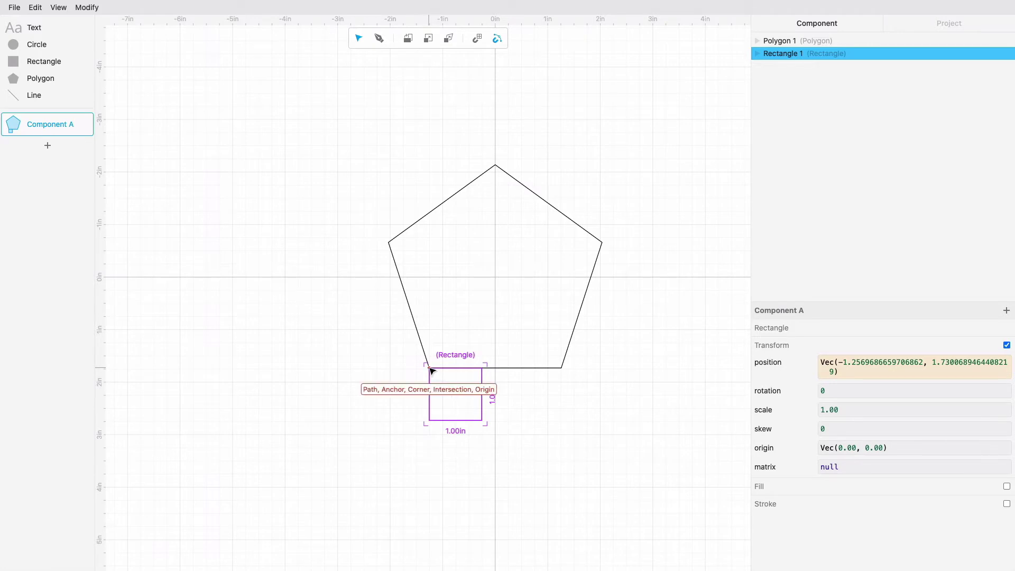
Snap the square's top-left corner to the pentagon's bottom-left vertex.
{"action": "left_click_drag", "start_coordinate": [431, 369], "coordinate": [498, 171]}
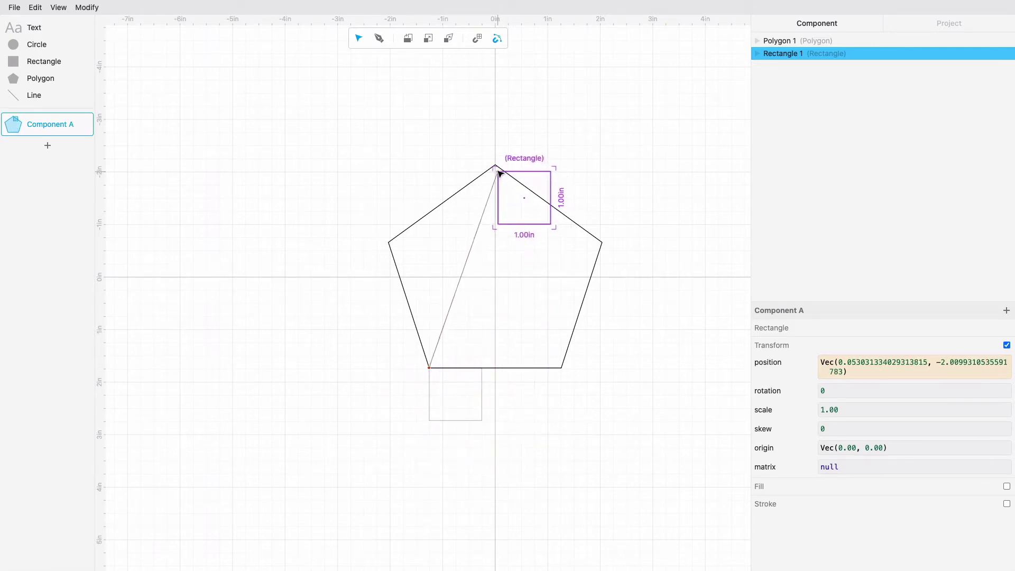
{"action": "left_click_drag", "start_coordinate": [499, 171], "coordinate": [577, 109]}
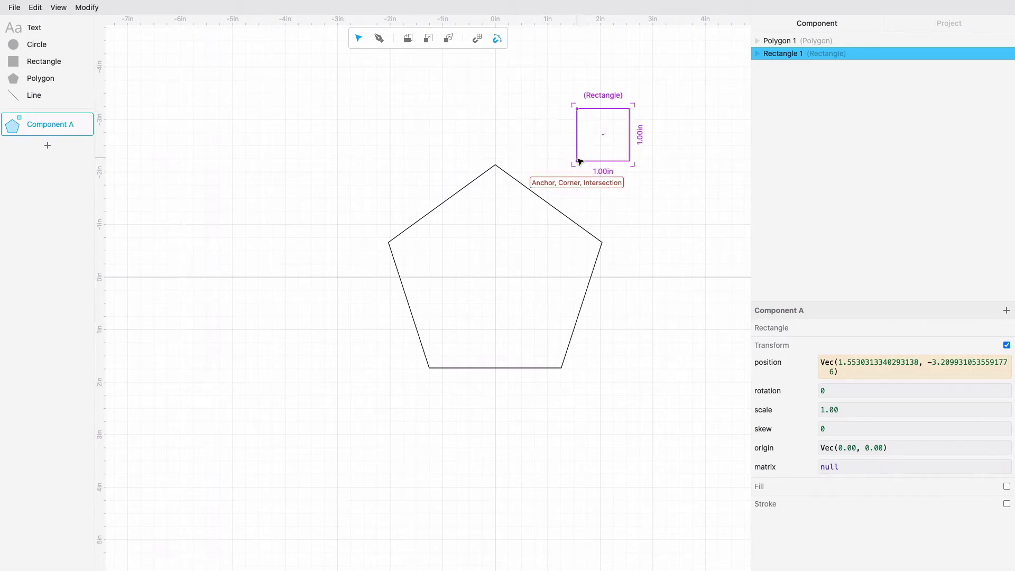
{"action": "left_click_drag", "start_coordinate": [578, 162], "coordinate": [495, 169]}
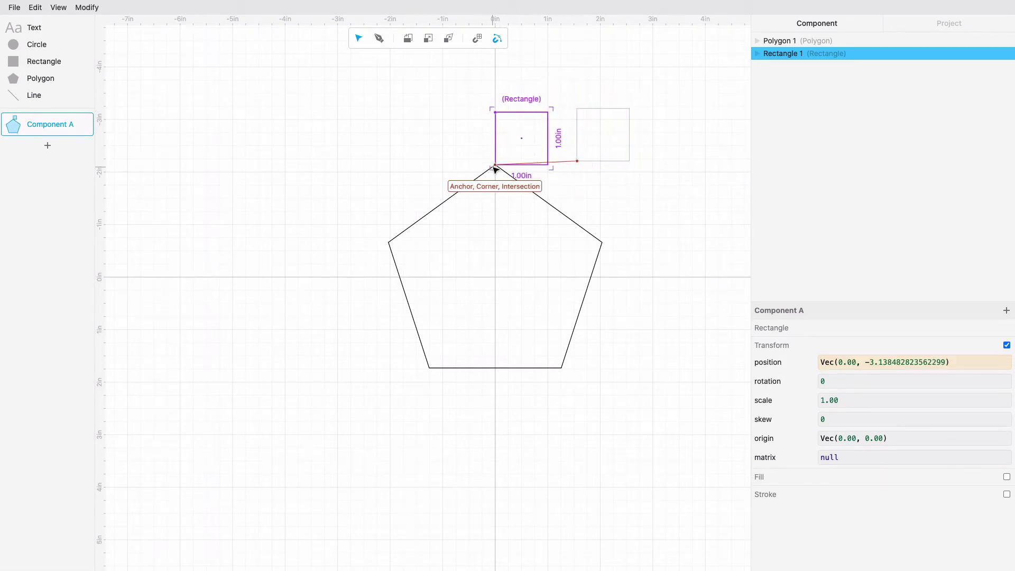
{"action": "left_click_drag", "start_coordinate": [496, 167], "coordinate": [500, 170]}
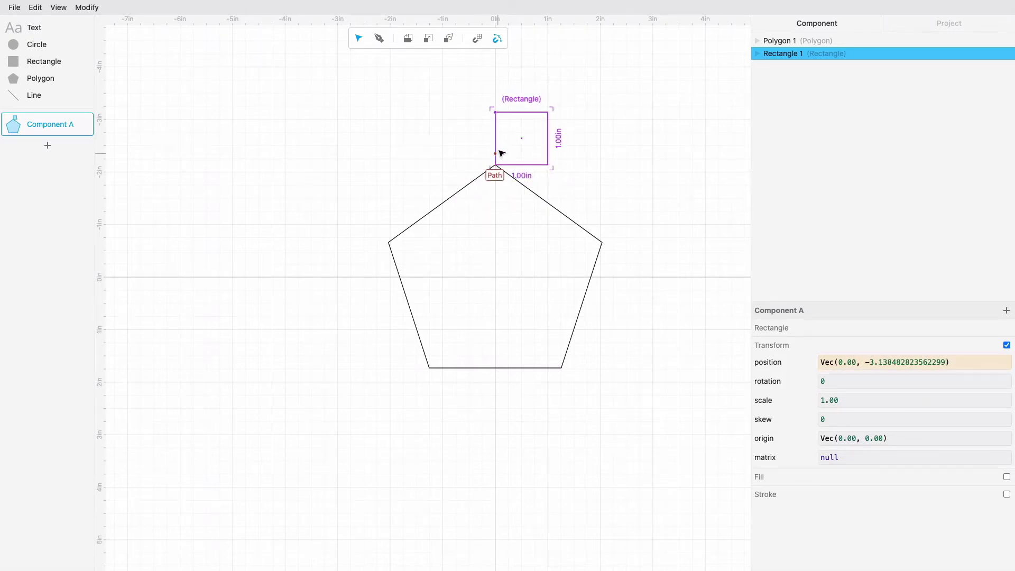
{"action": "left_click_drag", "start_coordinate": [495, 116], "coordinate": [431, 369]}
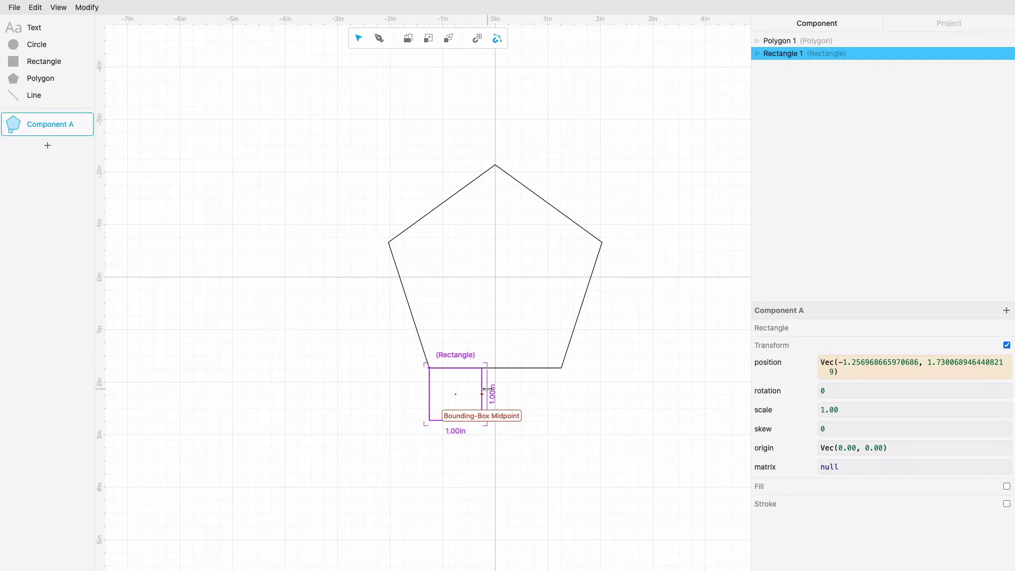
Stretch the square to 2.51 inches wide along the bottom edge and 0.22 inches tall.
{"action": "left_click_drag", "start_coordinate": [487, 390], "coordinate": [562, 369]}
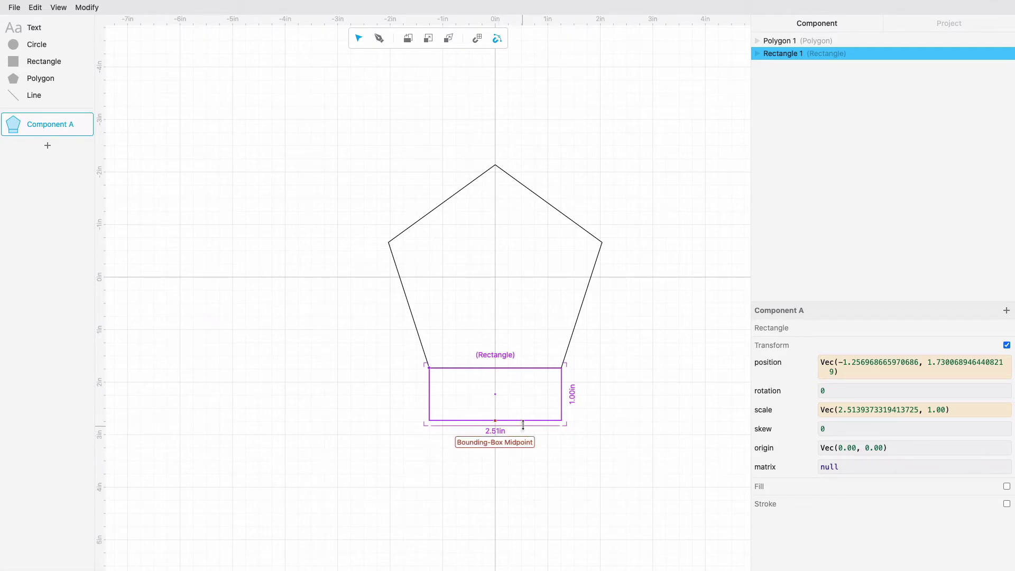
{"action": "left_click_drag", "start_coordinate": [522, 425], "coordinate": [525, 382]}
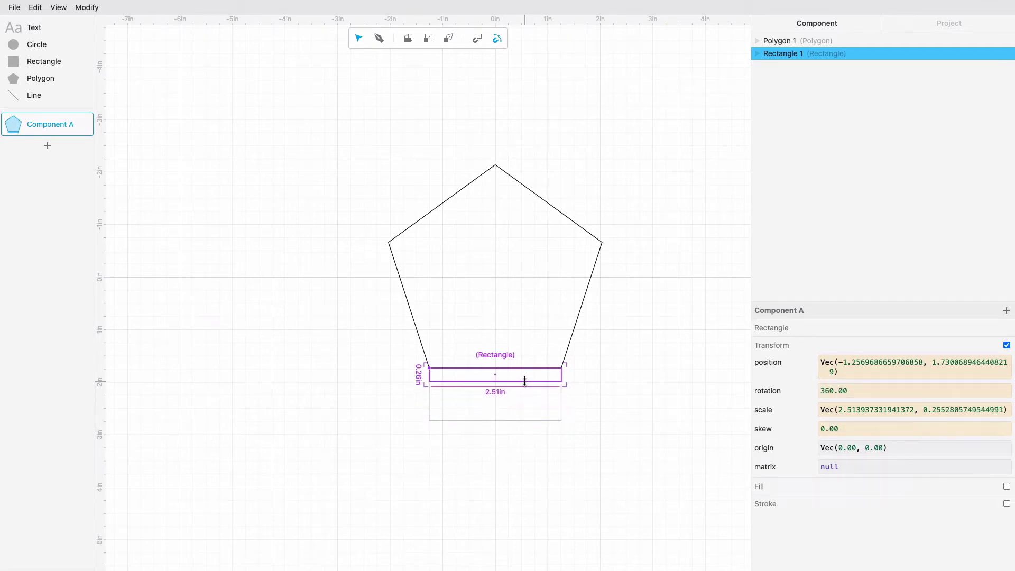
{"action": "left_click_drag", "start_coordinate": [524, 382], "coordinate": [524, 380]}
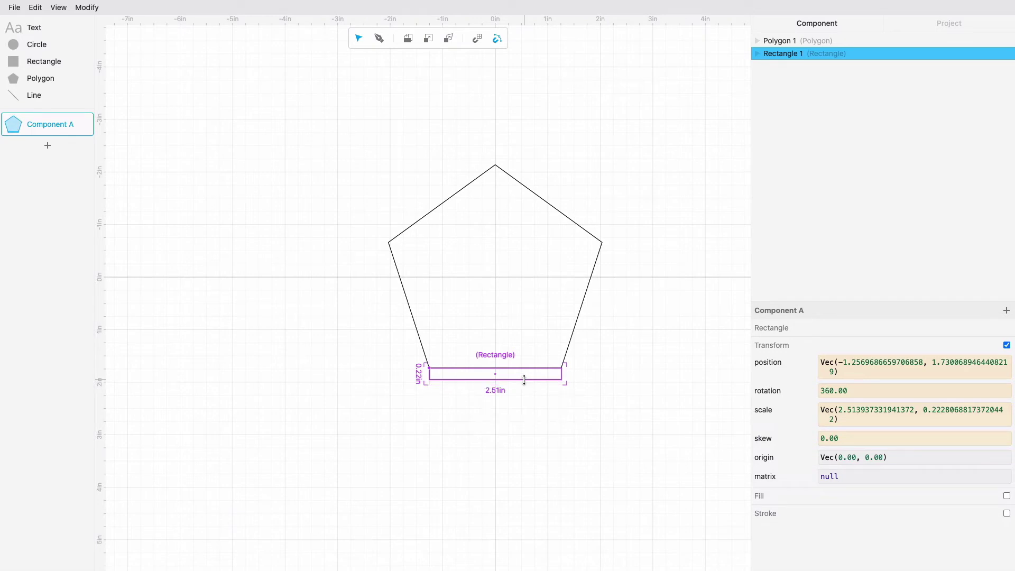
{"action": "left_click", "coordinate": [529, 423]}
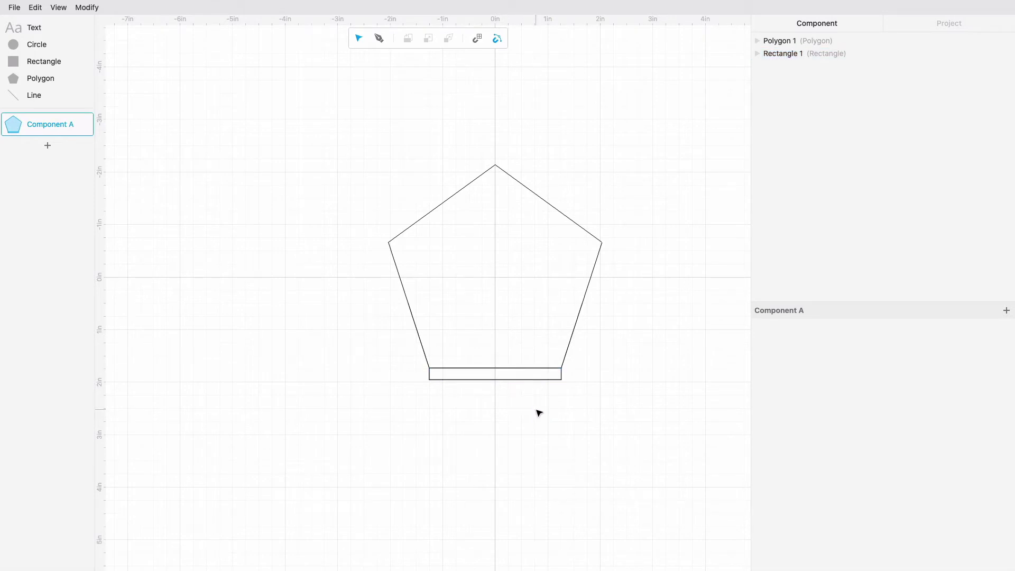
{"action": "left_click", "coordinate": [529, 384]}
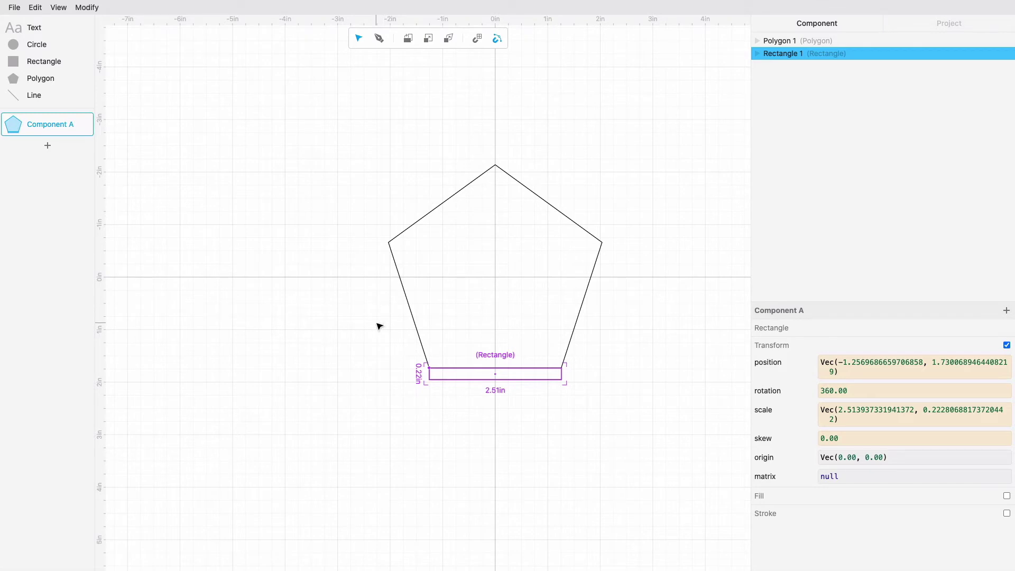
Apply a Rotational Repeat modifier to the strip, giving six copies around the origin.
{"action": "left_click", "coordinate": [92, 9]}
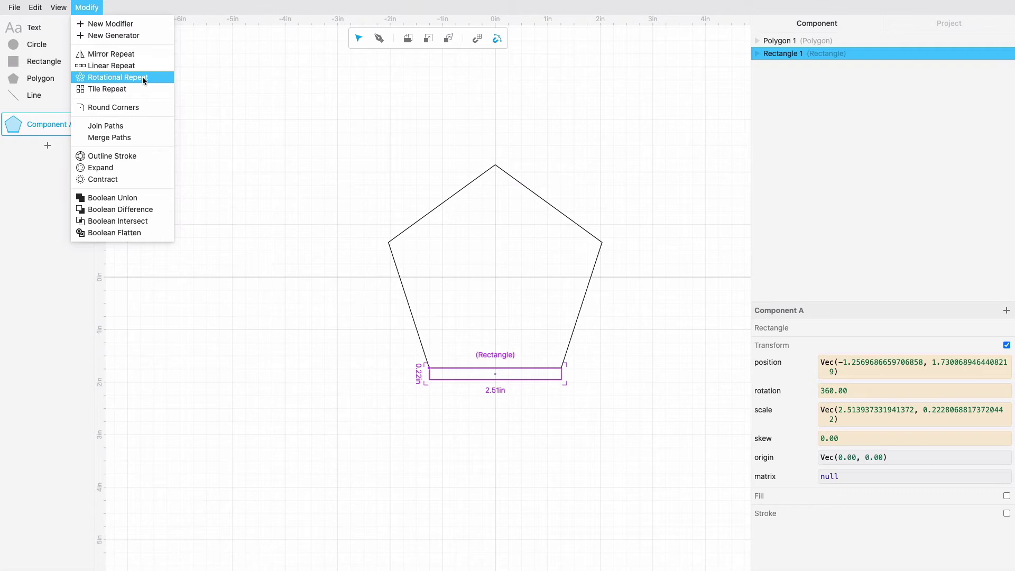
{"action": "left_click", "coordinate": [143, 80]}
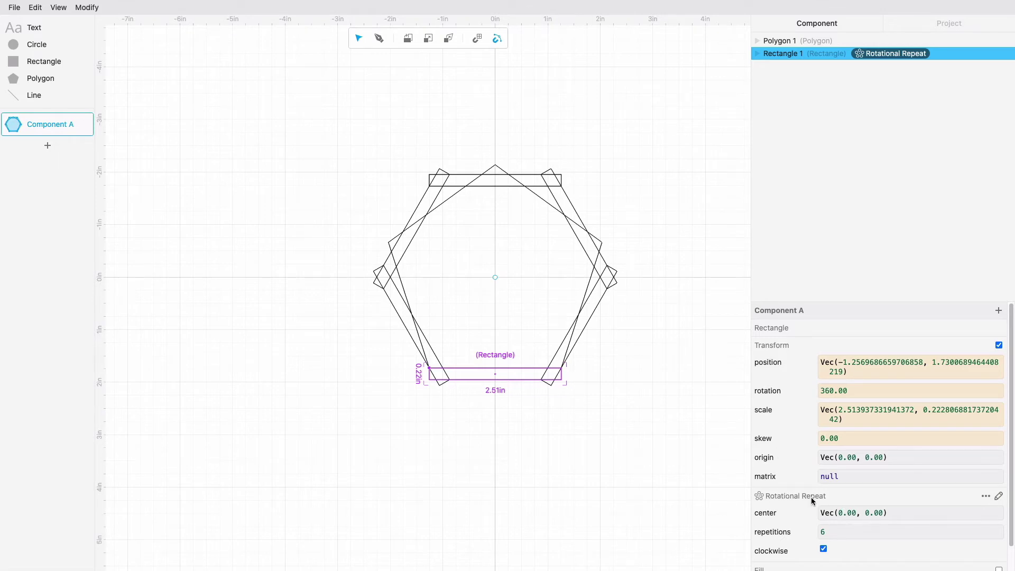
{"action": "scroll", "coordinate": [799, 495], "scroll_direction": "down", "scroll_amount": 1}
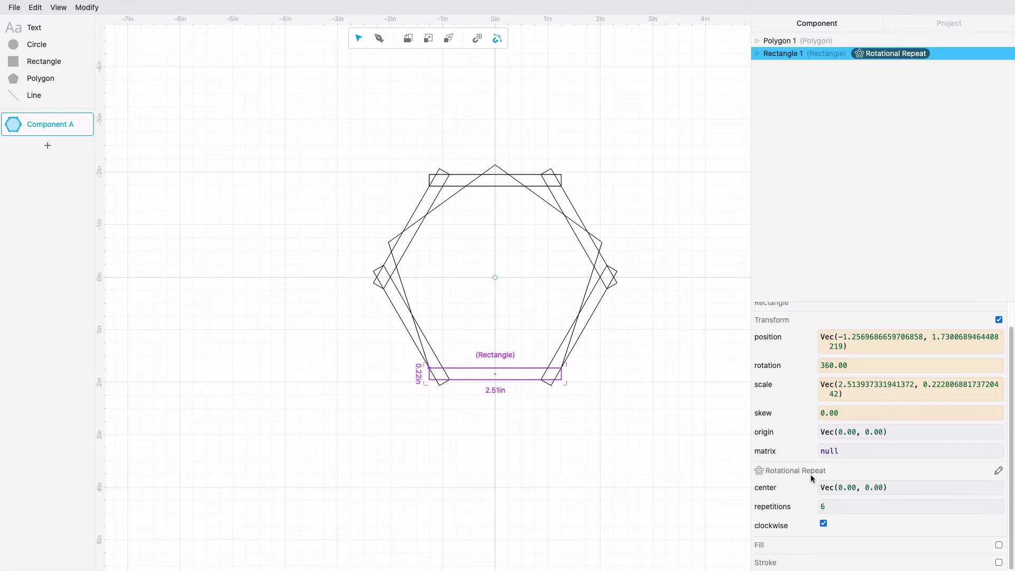
Set the Rotational Repeat to 5 repetitions with its centre at Vec(0.00, 0.00).
{"action": "left_click", "coordinate": [886, 58]}
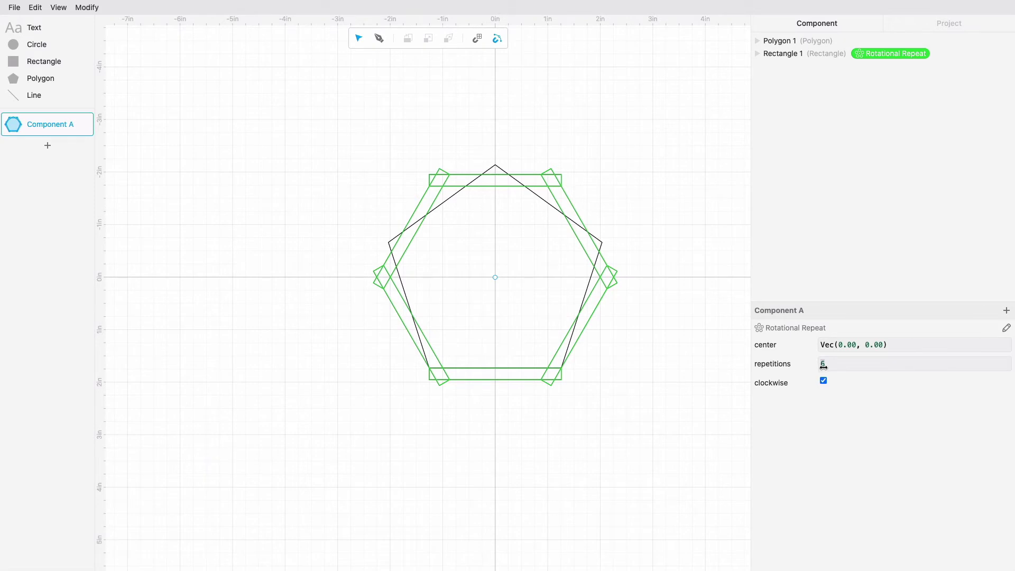
{"action": "left_click_drag", "start_coordinate": [823, 364], "coordinate": [823, 382]}
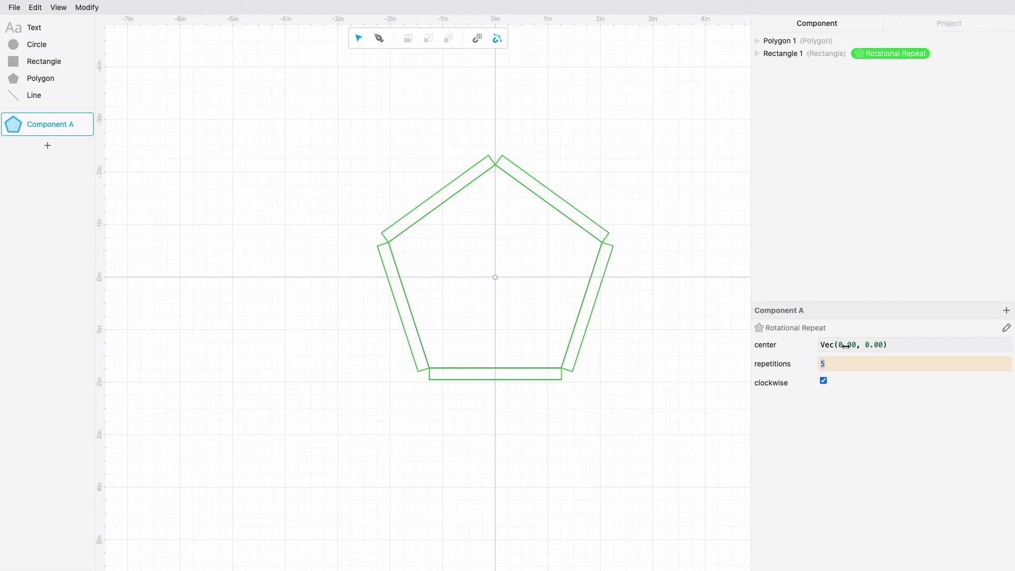
{"action": "left_click_drag", "start_coordinate": [846, 346], "coordinate": [960, 350]}
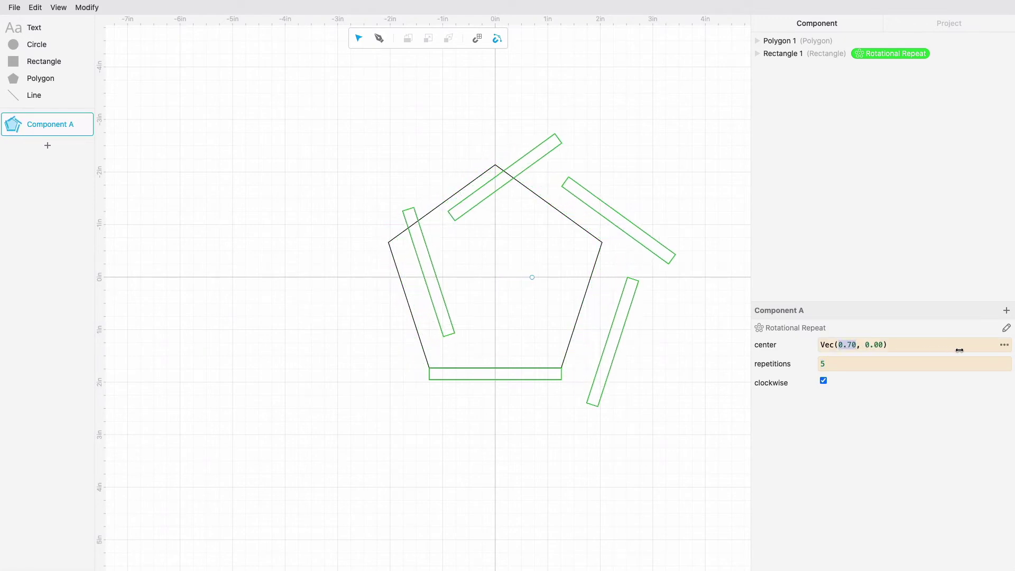
{"action": "mouse_move", "coordinate": [534, 278]}
{"action": "left_mouse_down"}
{"action": "mouse_move", "coordinate": [524, 303]}
{"action": "mouse_move", "coordinate": [362, 303]}
{"action": "mouse_move", "coordinate": [372, 320]}
{"action": "left_mouse_up"}
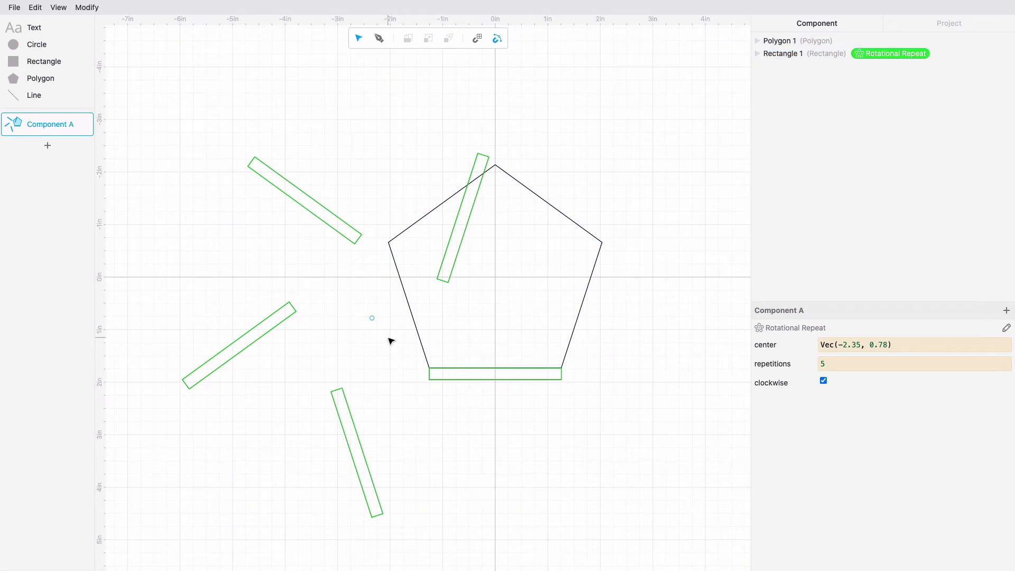
{"action": "mouse_move", "coordinate": [372, 318]}
{"action": "left_mouse_down"}
{"action": "mouse_move", "coordinate": [476, 315]}
{"action": "mouse_move", "coordinate": [496, 280]}
{"action": "left_mouse_up"}
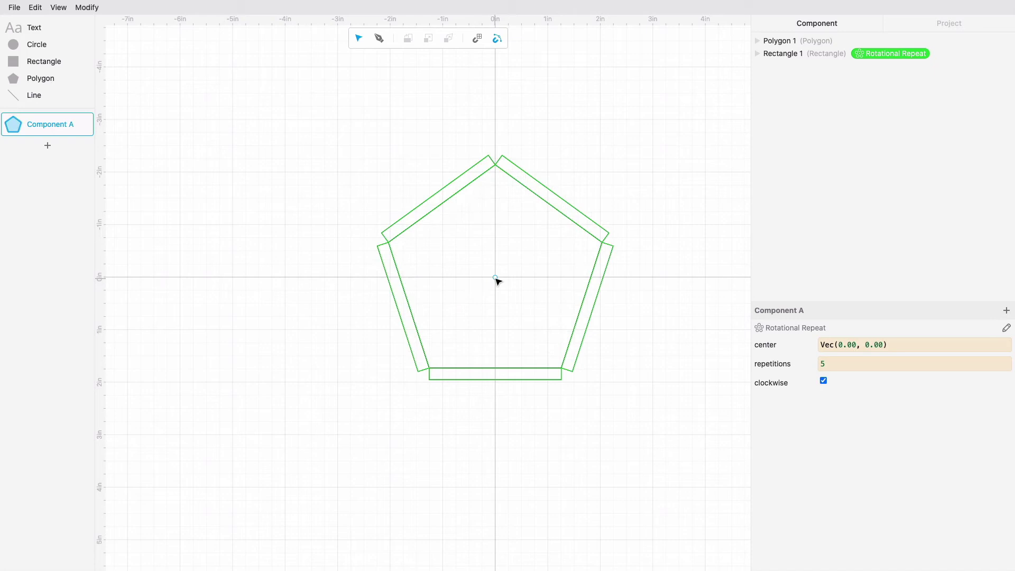
{"action": "left_click", "coordinate": [538, 305]}
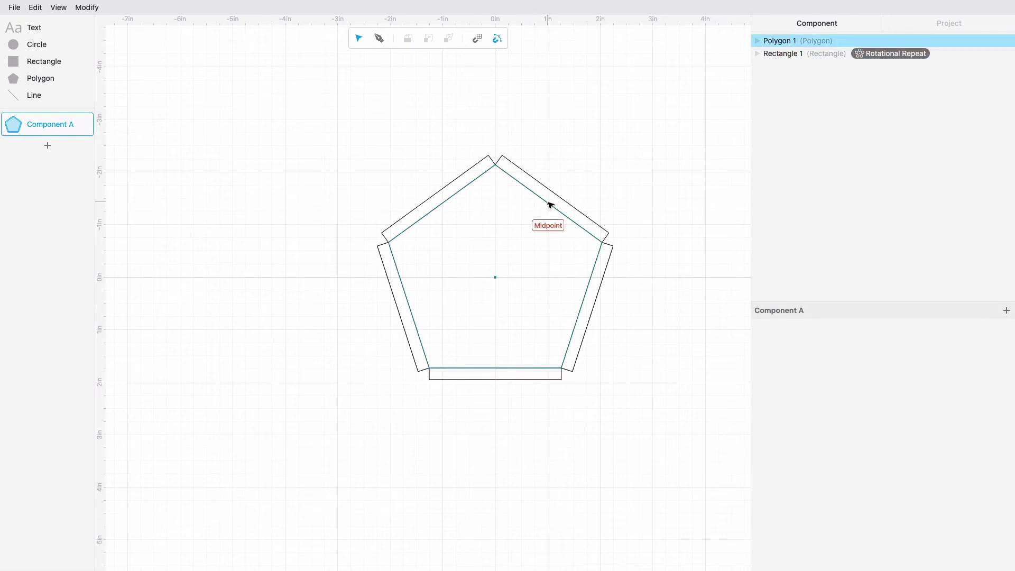
Marquee-select the pentagon together with all five tab strips.
{"action": "left_click", "coordinate": [550, 205]}
{"action": "left_click", "coordinate": [549, 267]}
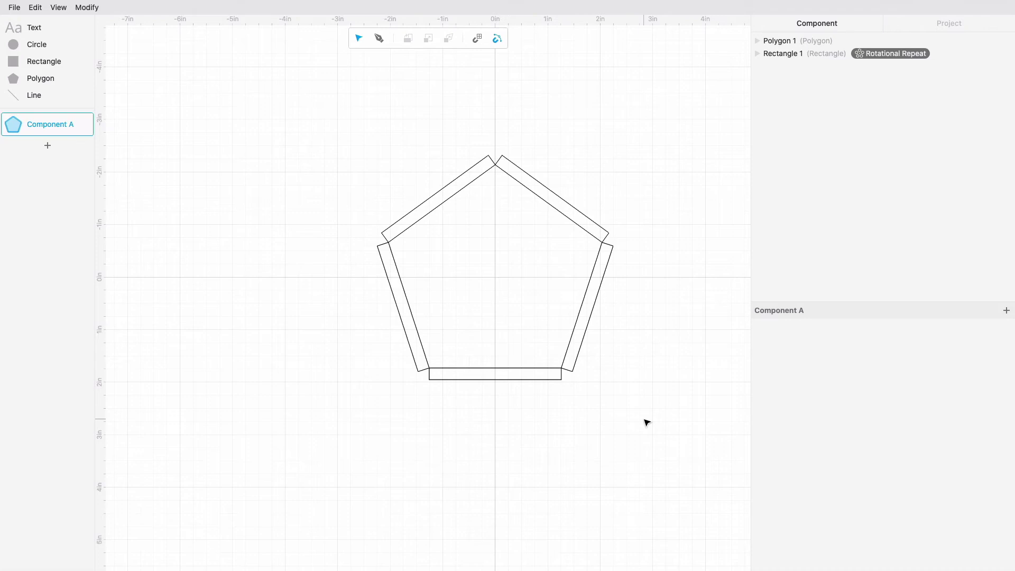
{"action": "mouse_move", "coordinate": [645, 419]}
{"action": "left_mouse_down"}
{"action": "mouse_move", "coordinate": [398, 163]}
{"action": "mouse_move", "coordinate": [347, 131]}
{"action": "left_mouse_up"}
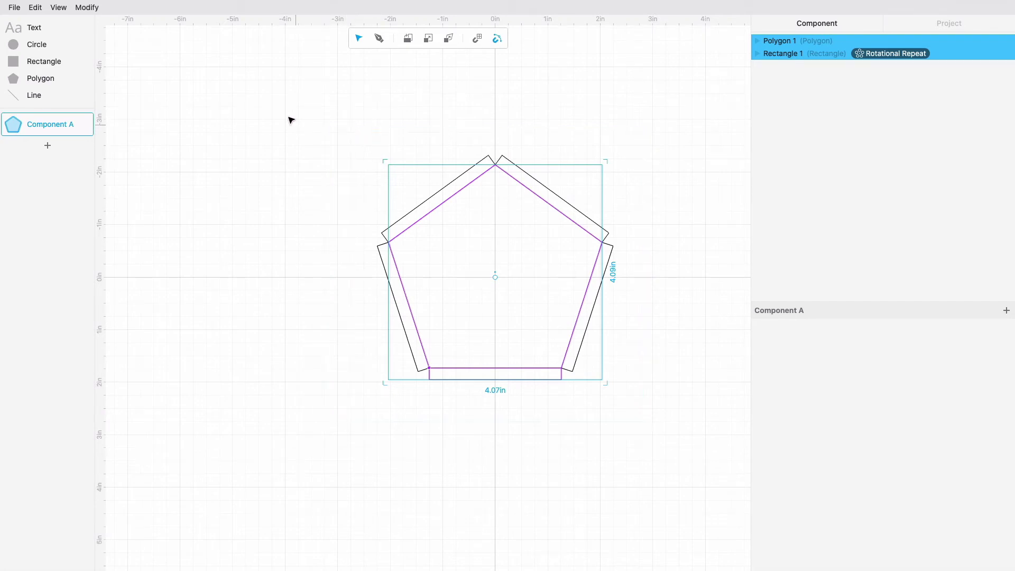
{"action": "left_click_drag", "start_coordinate": [295, 99], "coordinate": [663, 427]}
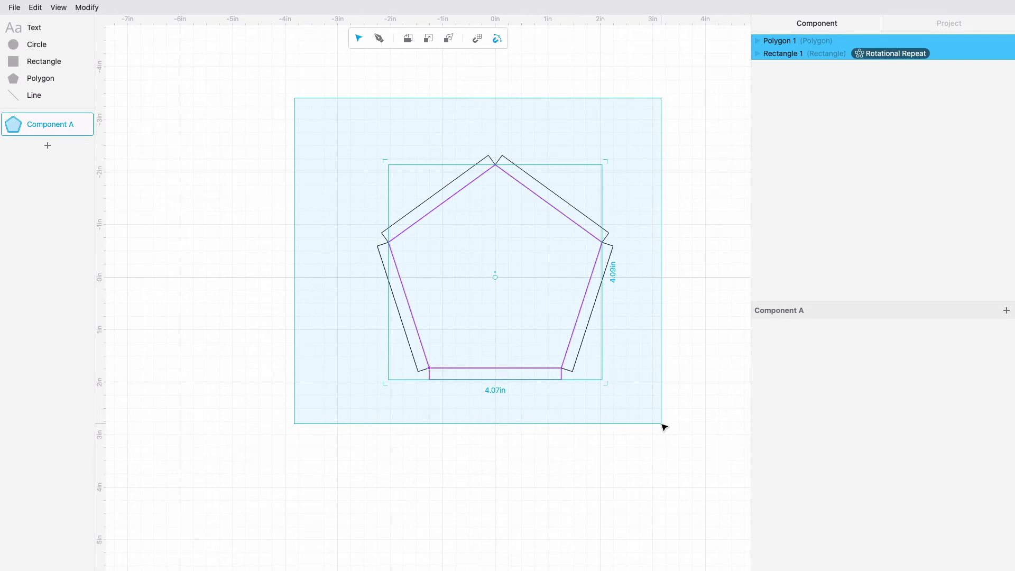
{"action": "mouse_move", "coordinate": [663, 427]}
{"action": "left_mouse_down"}
{"action": "mouse_move", "coordinate": [673, 417]}
{"action": "mouse_move", "coordinate": [671, 432]}
{"action": "left_mouse_up"}
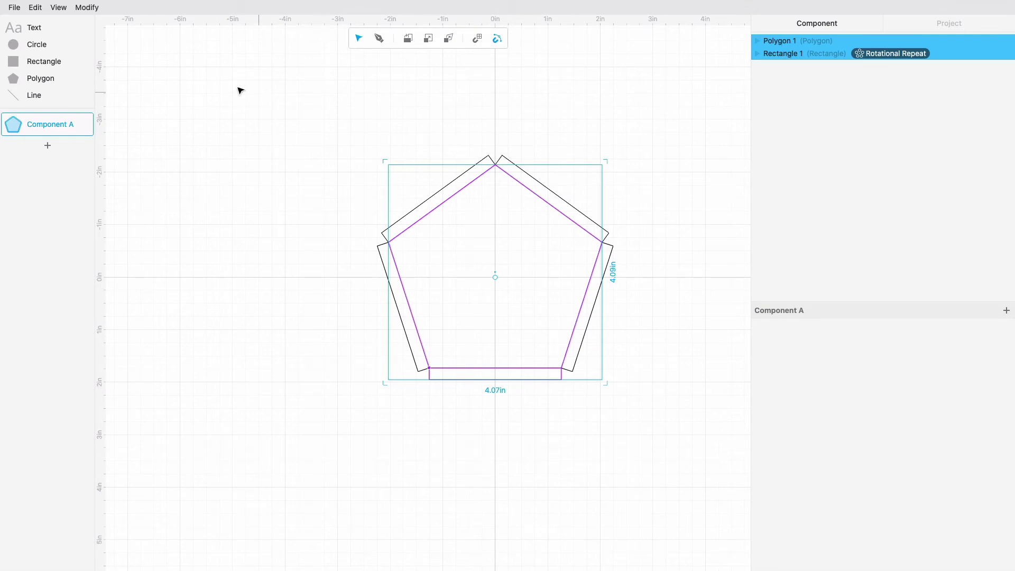
Combine the pentagon and the five tabs with a Boolean Union modifier.
{"action": "left_click", "coordinate": [88, 10]}
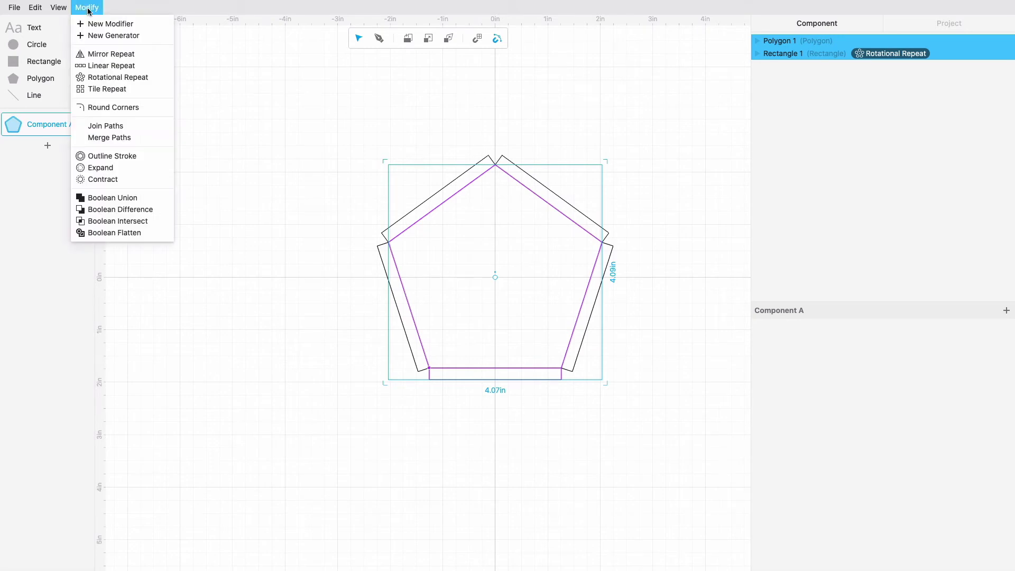
{"action": "left_click", "coordinate": [133, 199]}
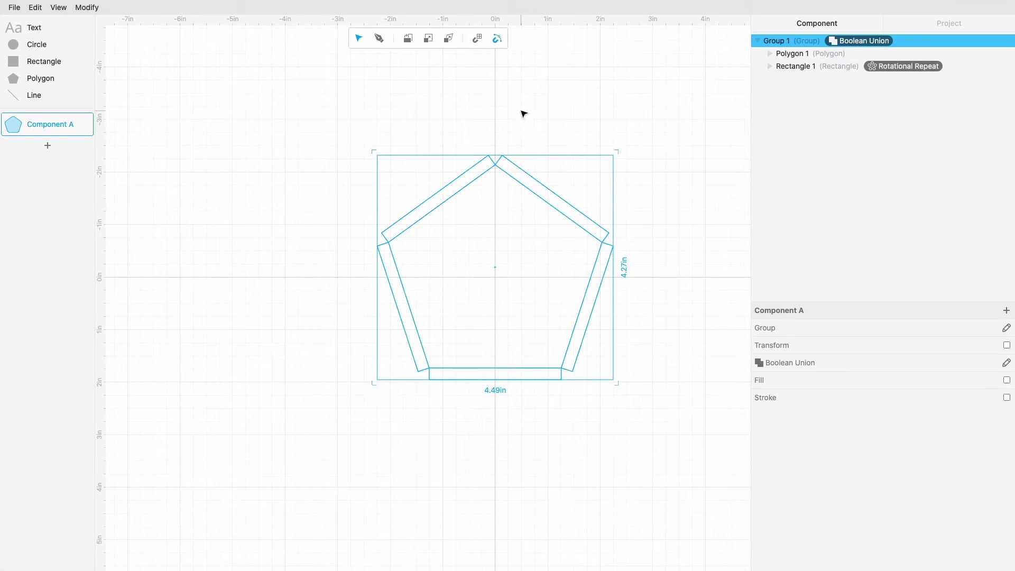
{"action": "left_click", "coordinate": [567, 123]}
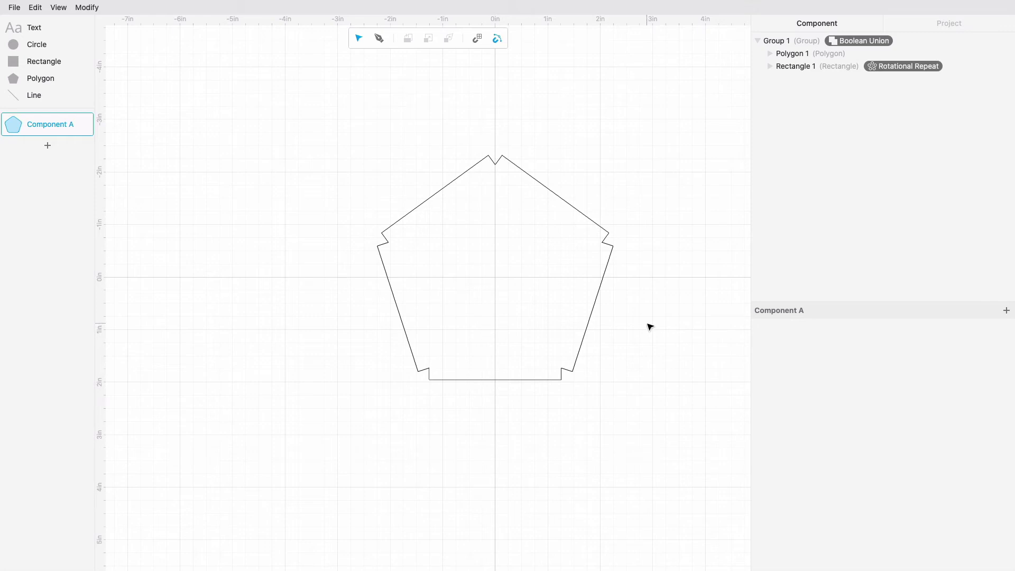
{"action": "left_click", "coordinate": [781, 41]}
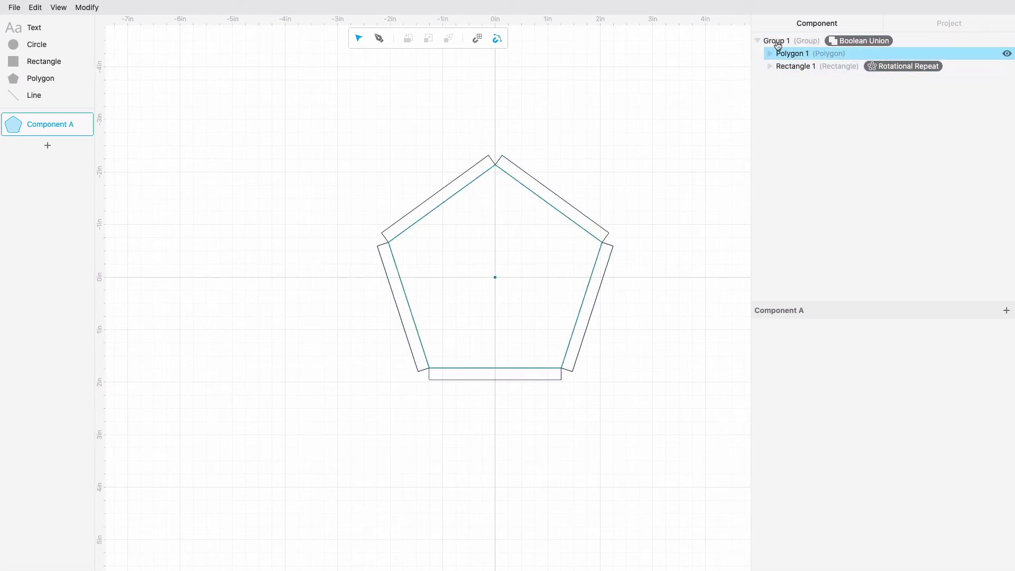
{"action": "left_click", "coordinate": [866, 45]}
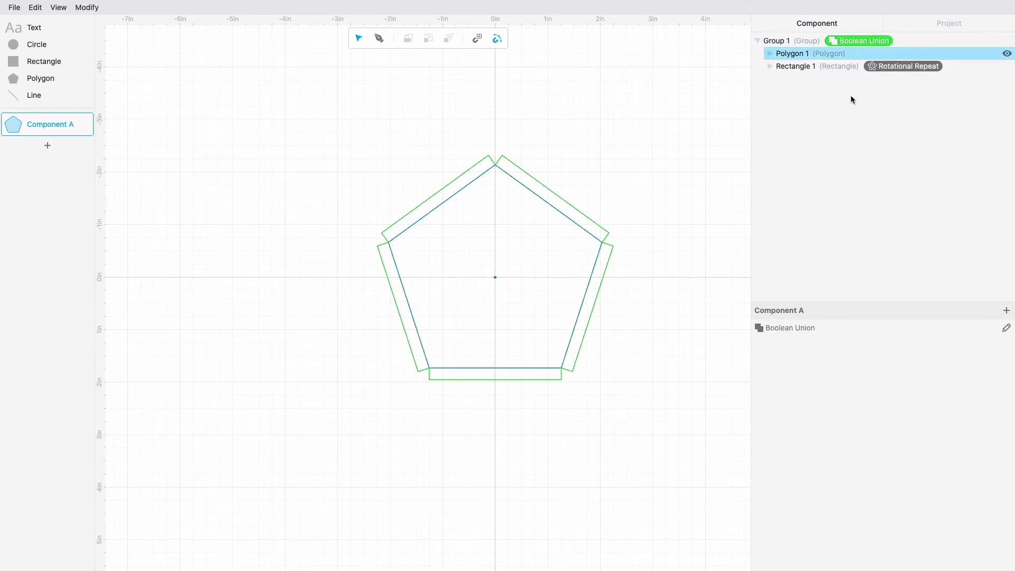
{"action": "left_click", "coordinate": [669, 147]}
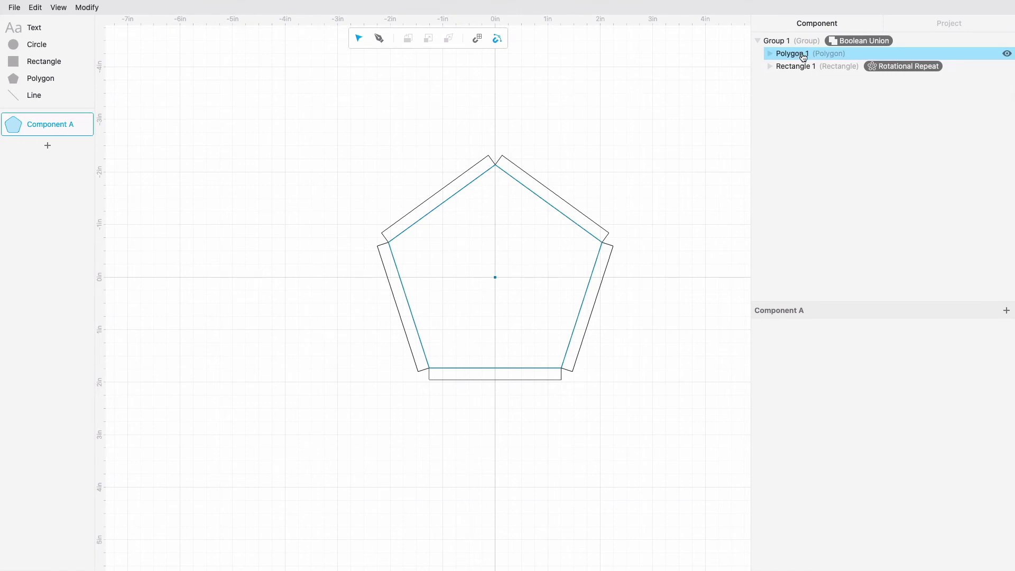
Select Polygon 1 inside the union group and copy it.
{"action": "left_click", "coordinate": [854, 56]}
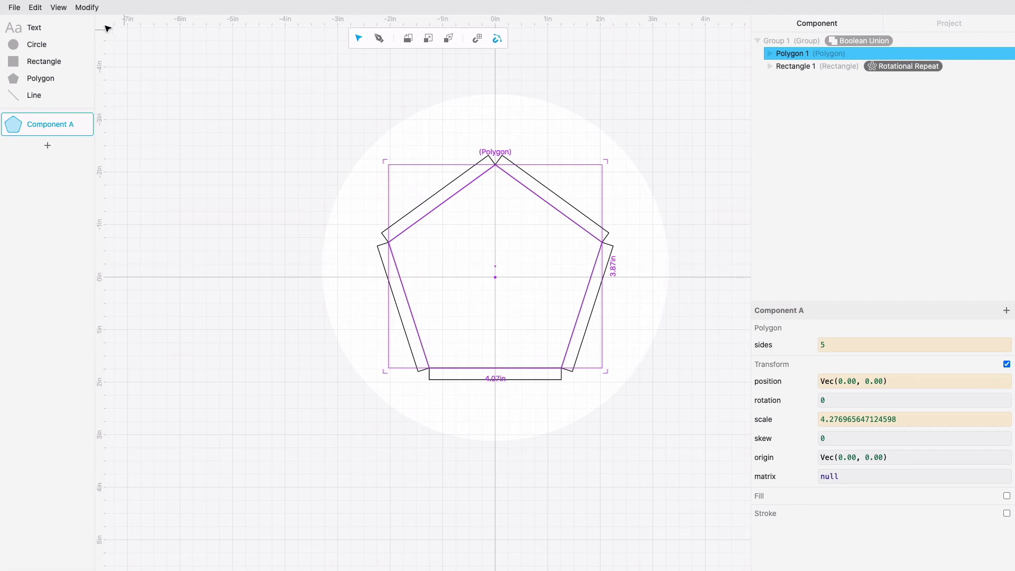
{"action": "left_click", "coordinate": [36, 8]}
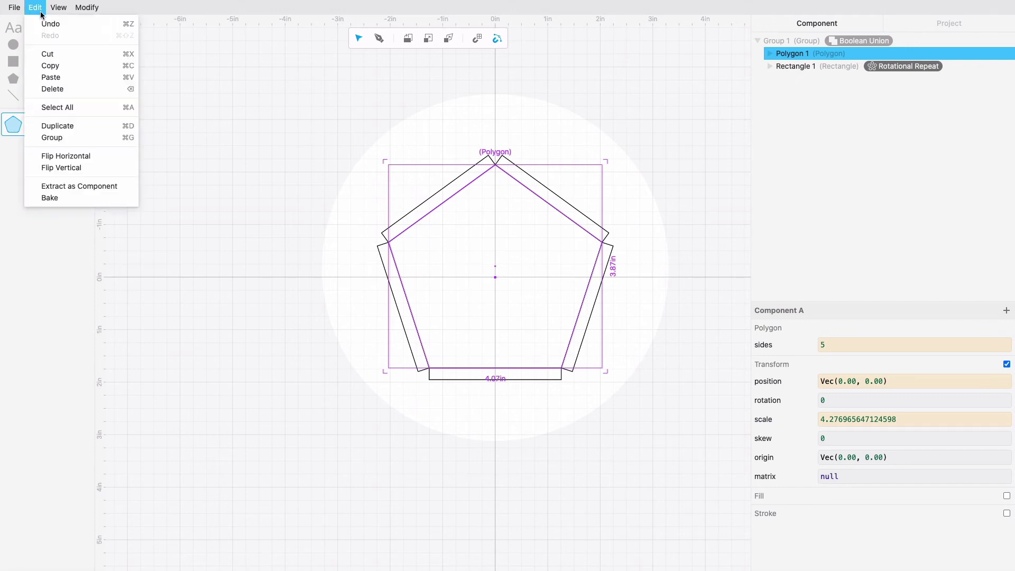
{"action": "left_click", "coordinate": [83, 67]}
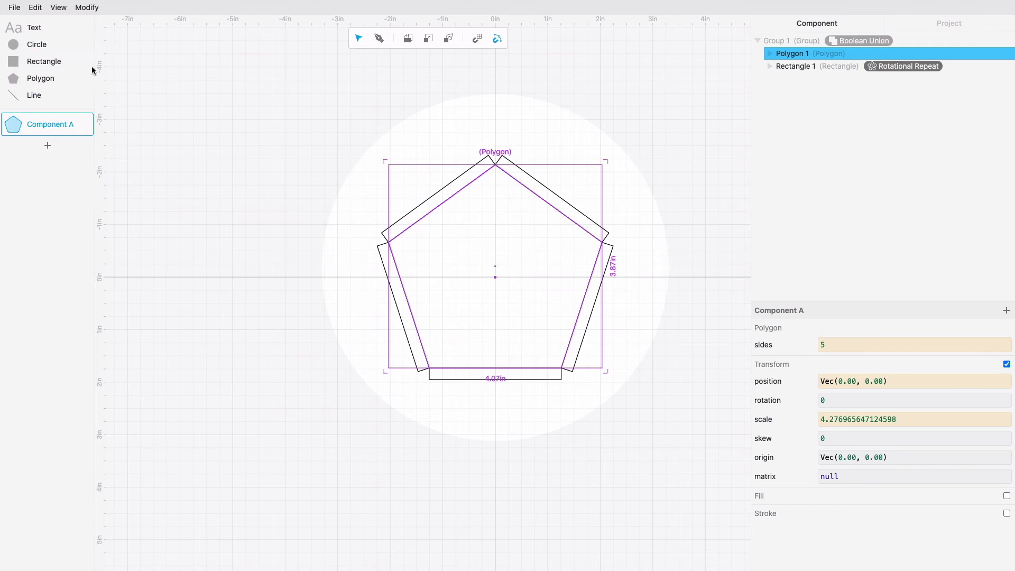
{"action": "left_click", "coordinate": [627, 127]}
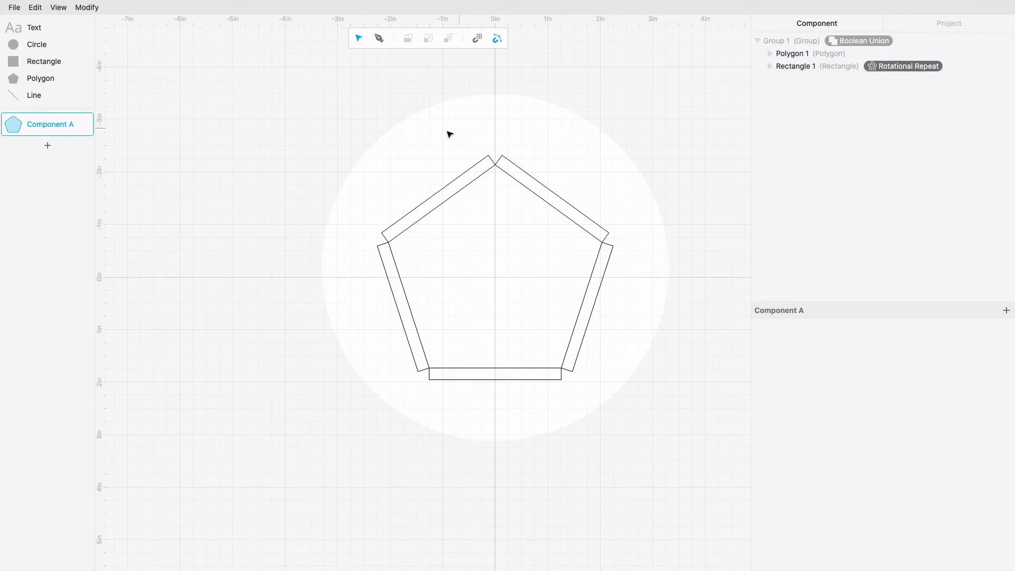
Check the pentagon, merged group and tab strip's Rotational Repeat settings.
{"action": "left_click", "coordinate": [448, 384]}
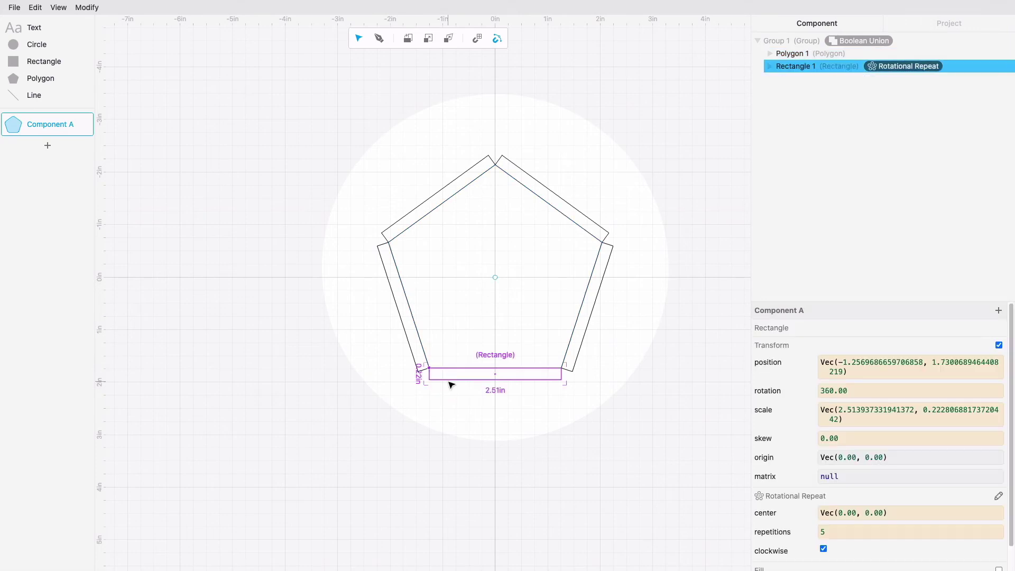
{"action": "left_click", "coordinate": [421, 347]}
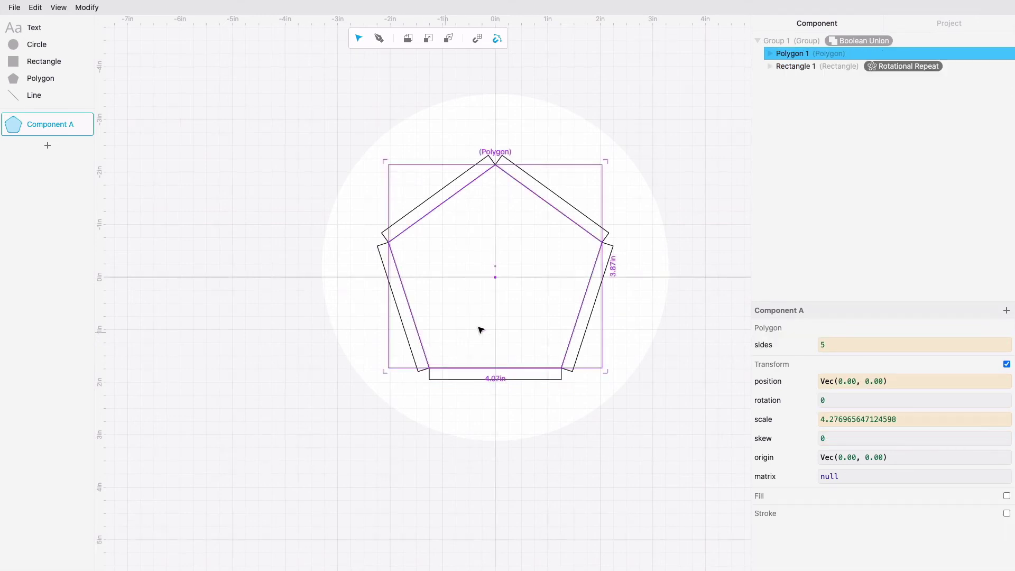
{"action": "left_click", "coordinate": [635, 304]}
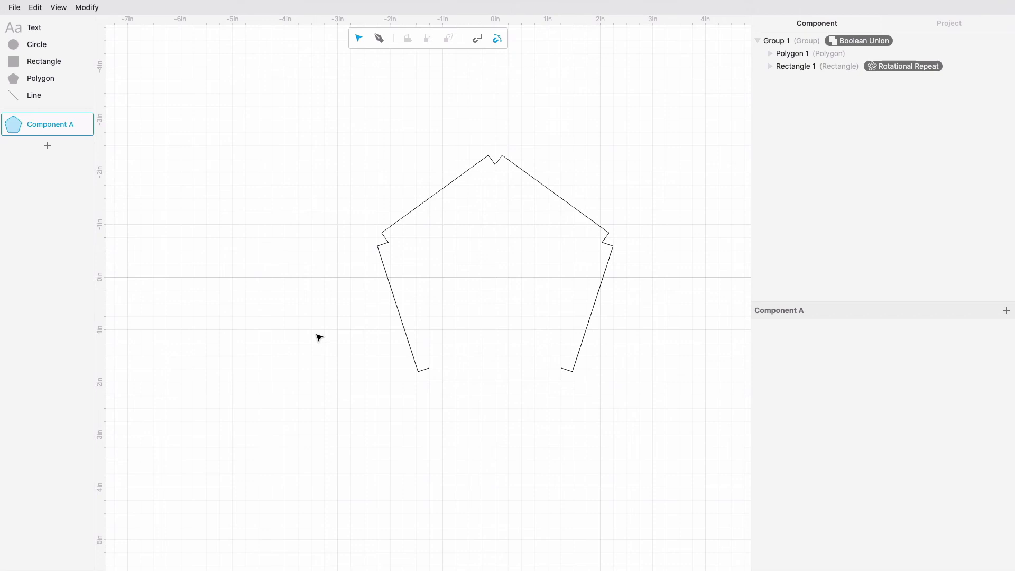
{"action": "left_click", "coordinate": [597, 303]}
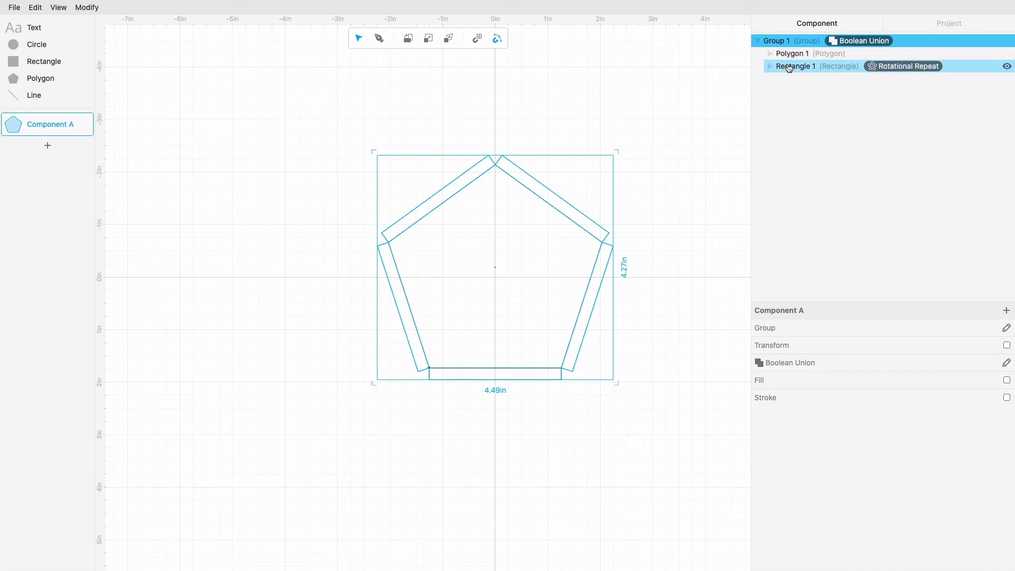
{"action": "left_click", "coordinate": [669, 228]}
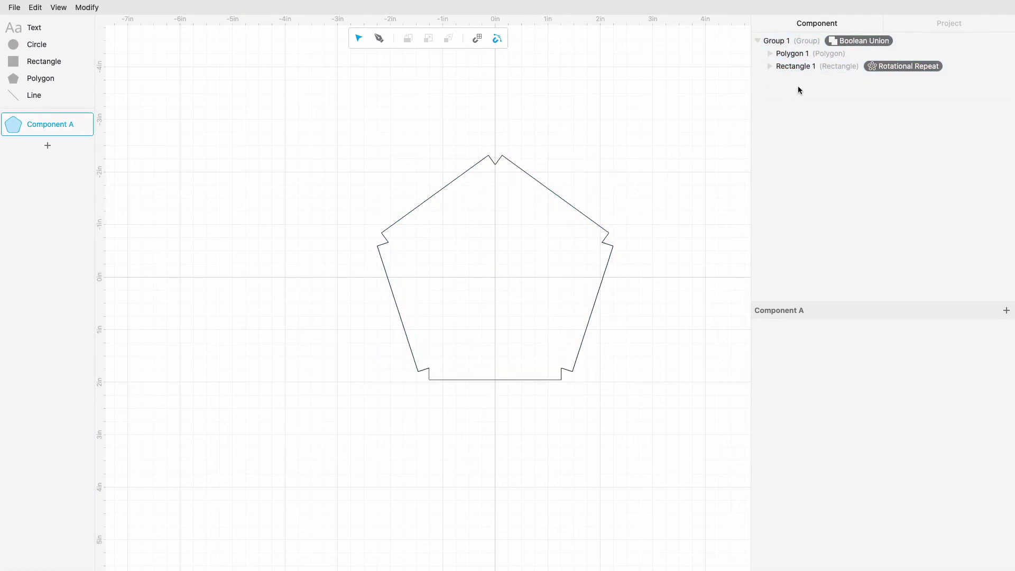
{"action": "left_click", "coordinate": [768, 67]}
{"action": "left_click", "coordinate": [560, 198]}
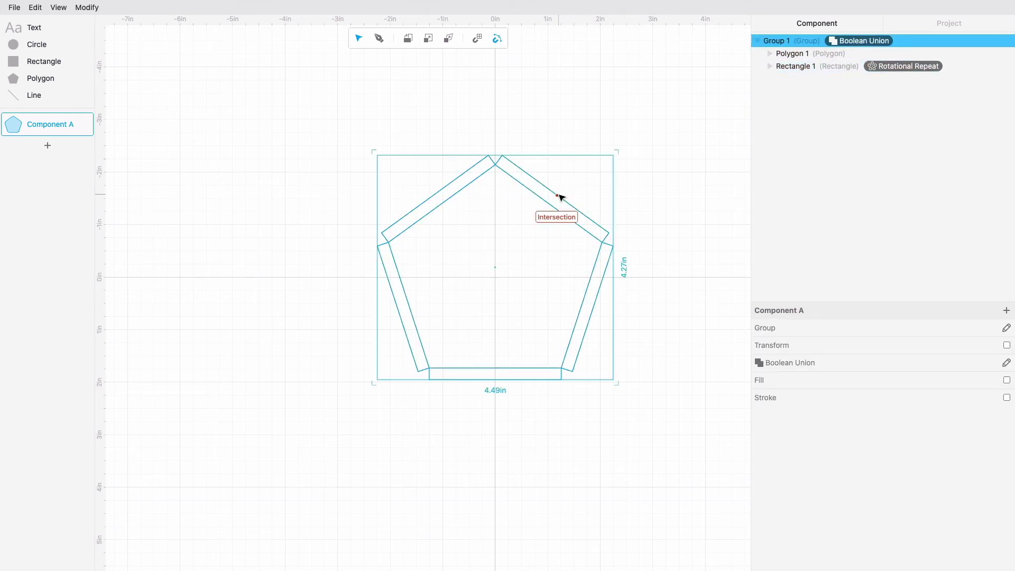
{"action": "left_click", "coordinate": [560, 198]}
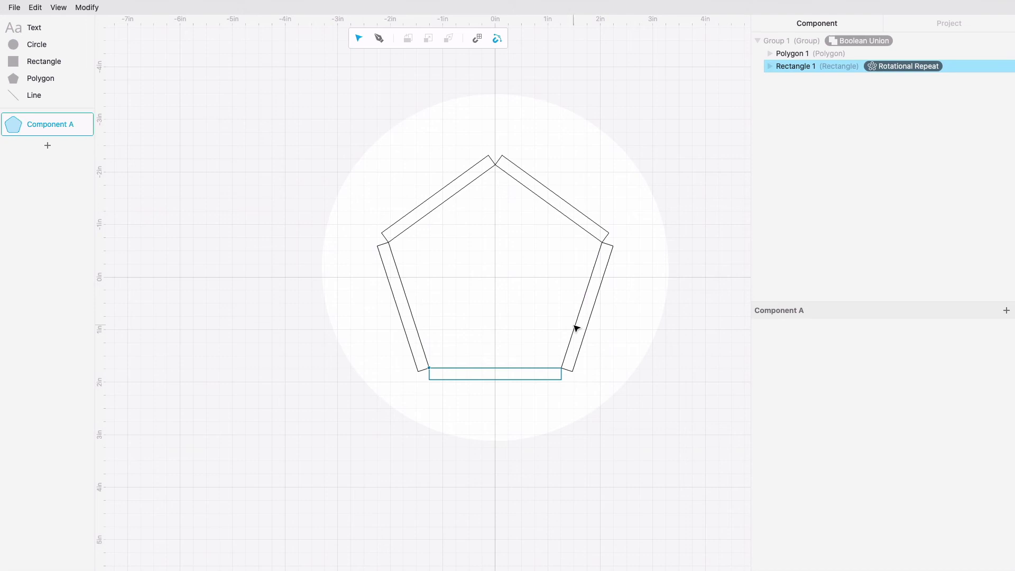
{"action": "left_click", "coordinate": [553, 371]}
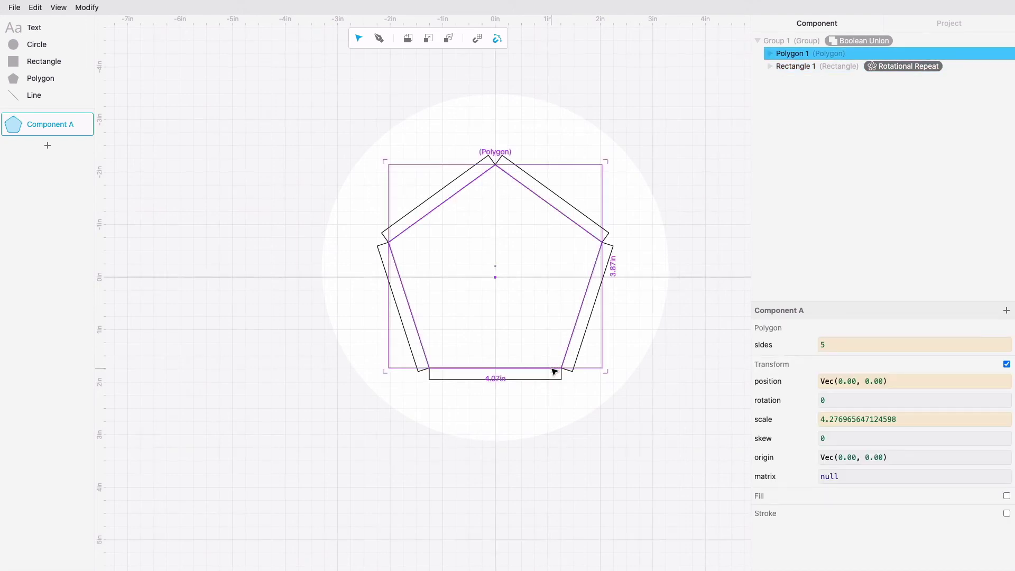
{"action": "left_click", "coordinate": [555, 379]}
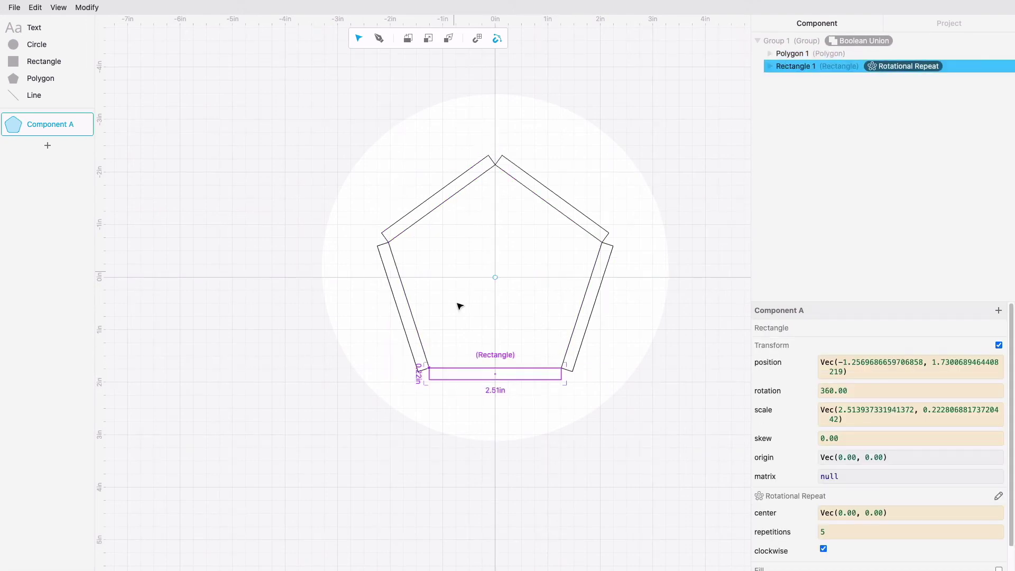
{"action": "left_click", "coordinate": [593, 153]}
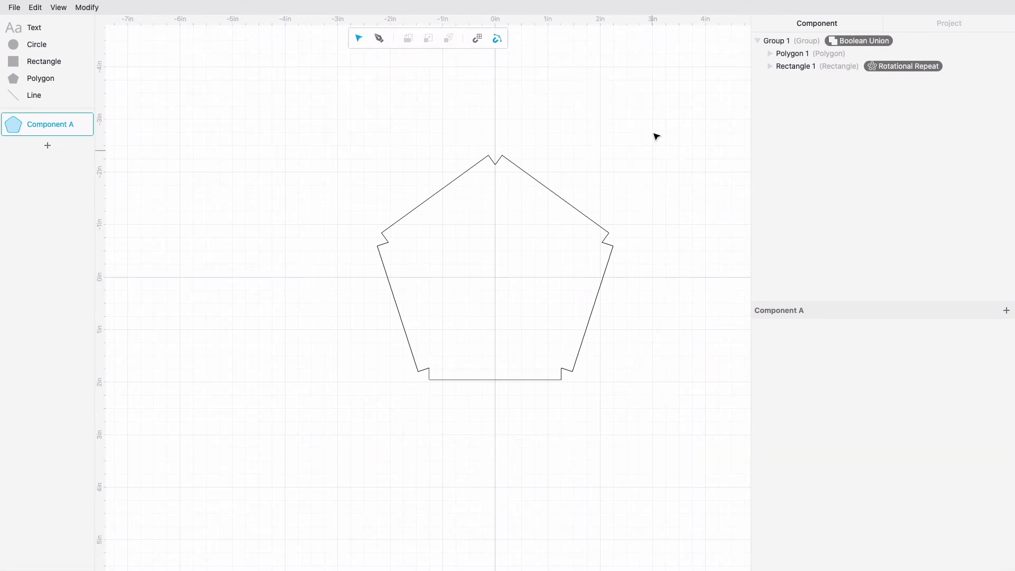
Paste the copied pentagon as Polygon 2 over the tabbed outline.
{"action": "left_click", "coordinate": [34, 8]}
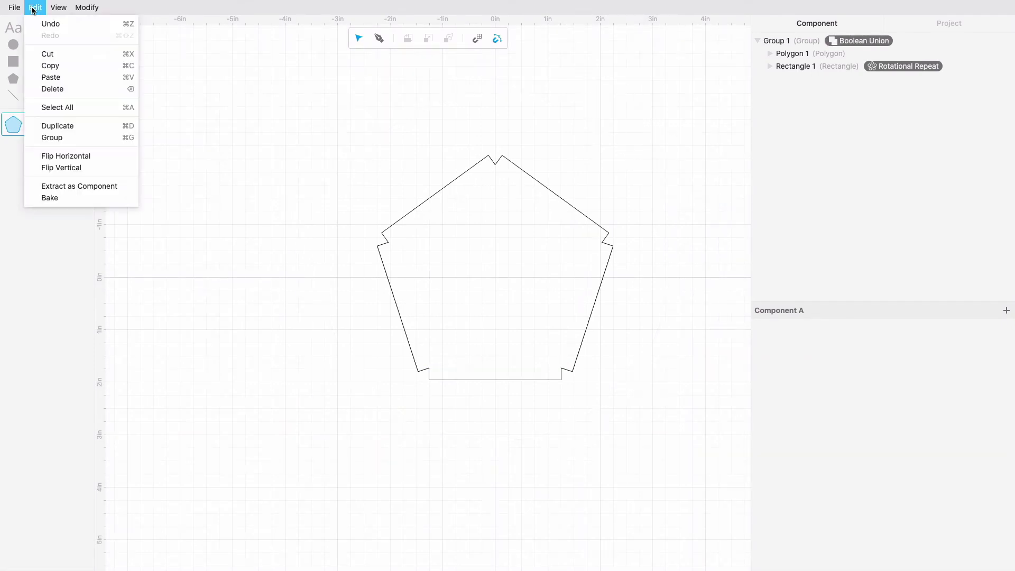
{"action": "left_click", "coordinate": [64, 73]}
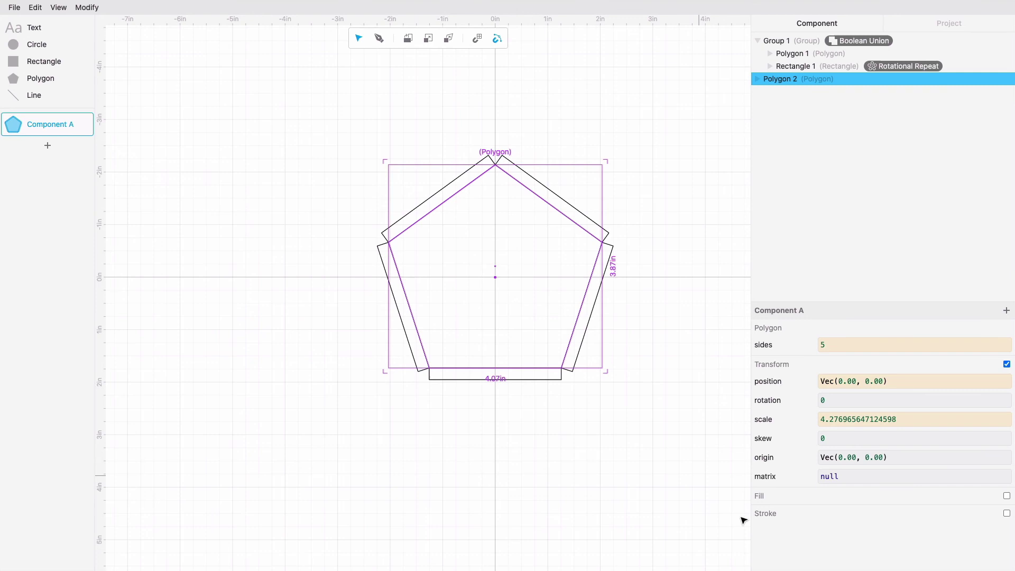
Give the duplicate pentagon (Polygon 2) a red stroke and deselect to preview it.
{"action": "left_click", "coordinate": [1007, 513]}
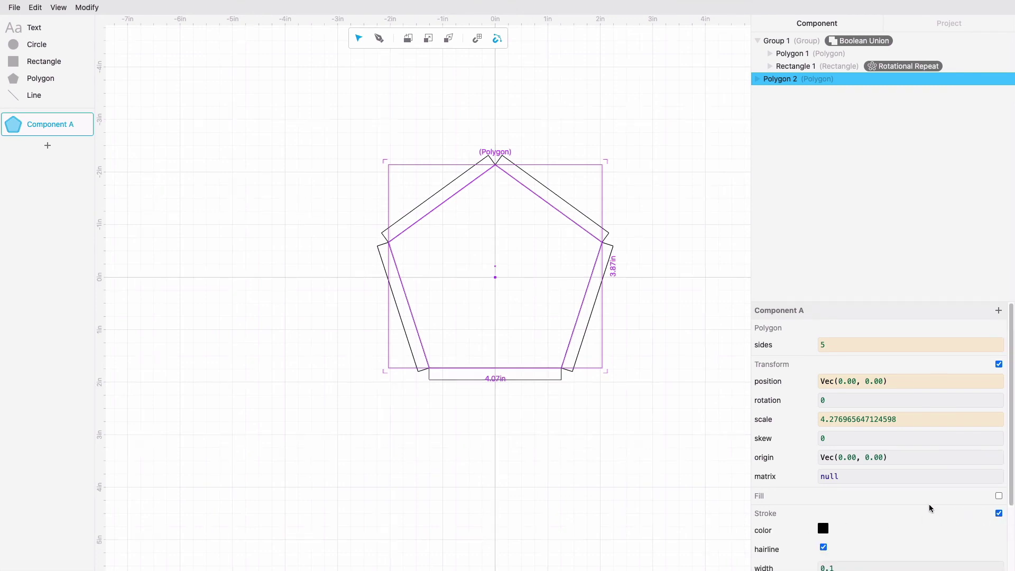
{"action": "scroll", "coordinate": [930, 509], "scroll_direction": "down", "scroll_amount": 2}
{"action": "scroll", "coordinate": [930, 509], "scroll_direction": "down", "scroll_amount": 1}
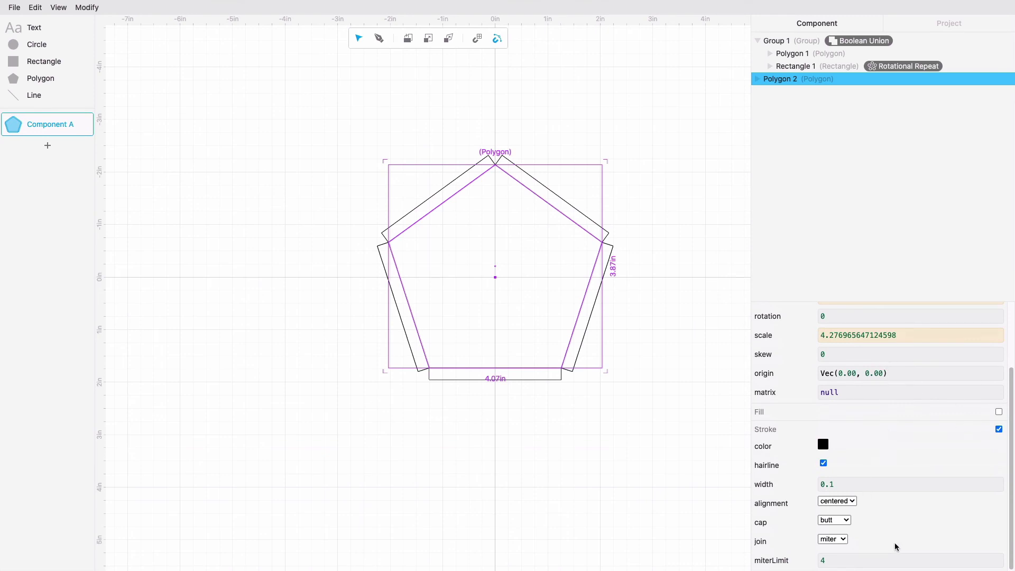
{"action": "left_click", "coordinate": [823, 446]}
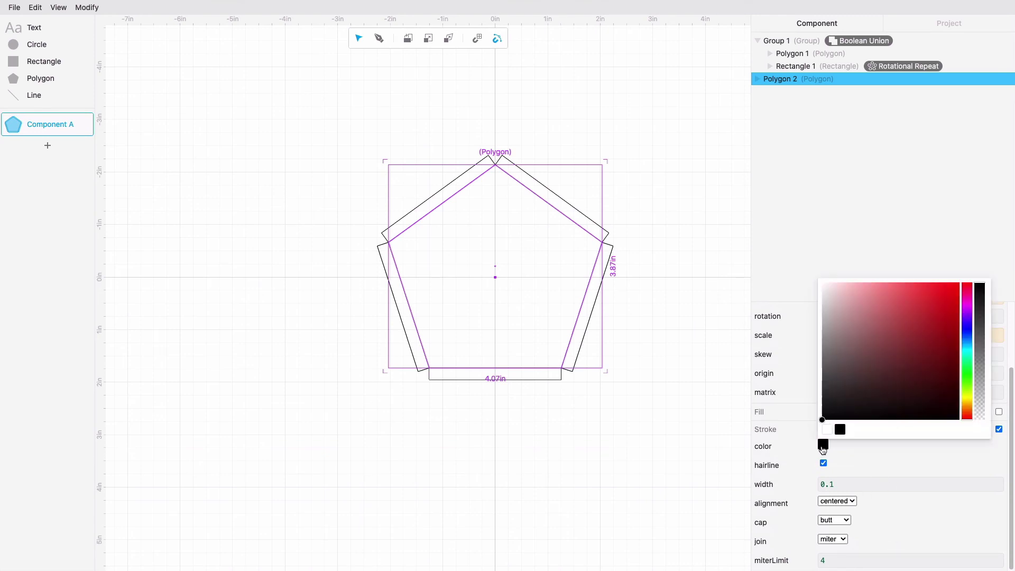
{"action": "left_click_drag", "start_coordinate": [913, 340], "coordinate": [970, 281]}
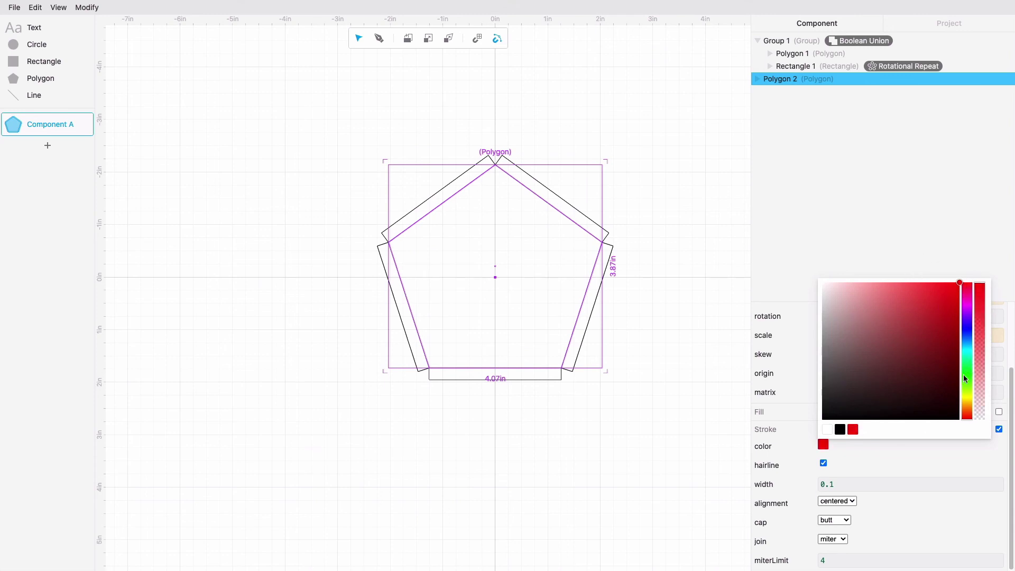
{"action": "left_click", "coordinate": [906, 468]}
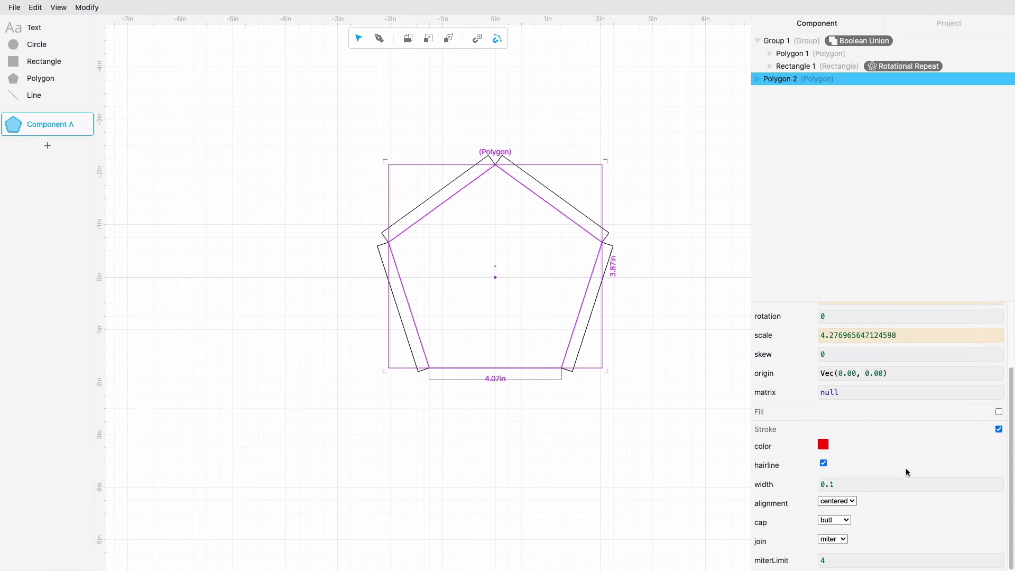
{"action": "left_click", "coordinate": [696, 353]}
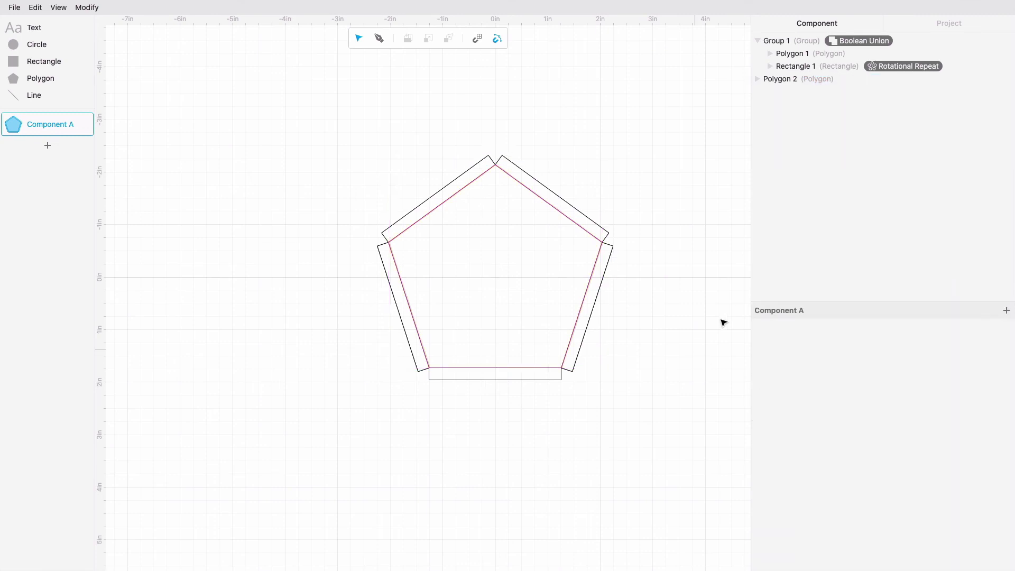
Set Polygon 2's red stroke to inner alignment and width 0.3, keeping it a hairline.
{"action": "left_click", "coordinate": [867, 81]}
{"action": "scroll", "coordinate": [910, 476], "scroll_direction": "down", "scroll_amount": 3}
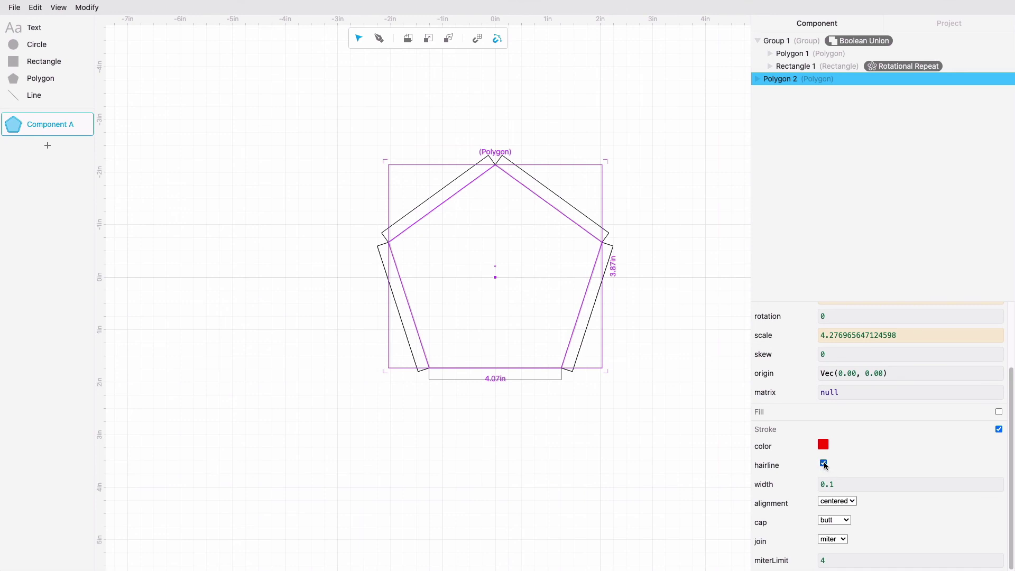
{"action": "left_click", "coordinate": [824, 464]}
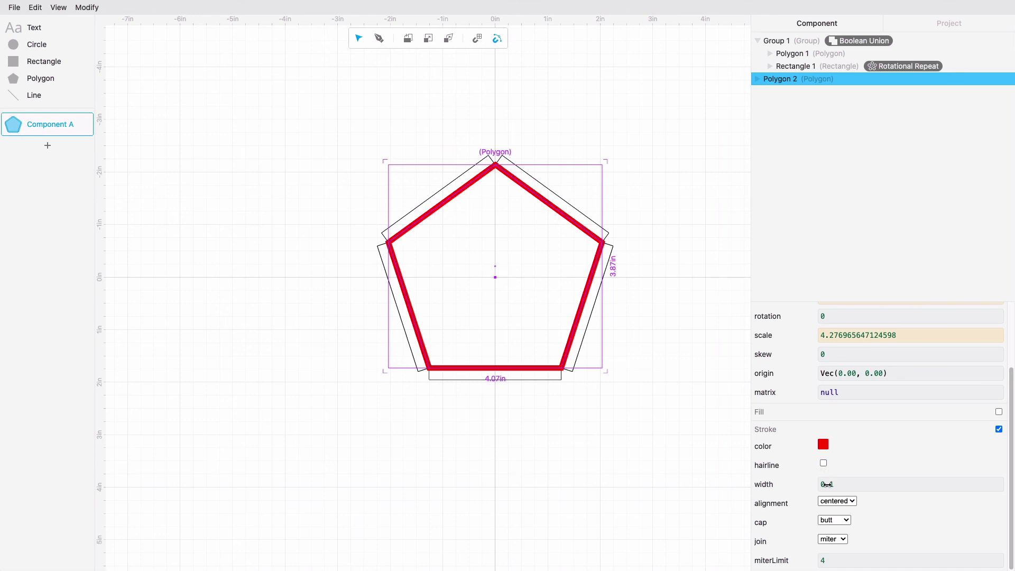
{"action": "left_click_drag", "start_coordinate": [827, 484], "coordinate": [827, 484]}
{"action": "left_click", "coordinate": [844, 501]}
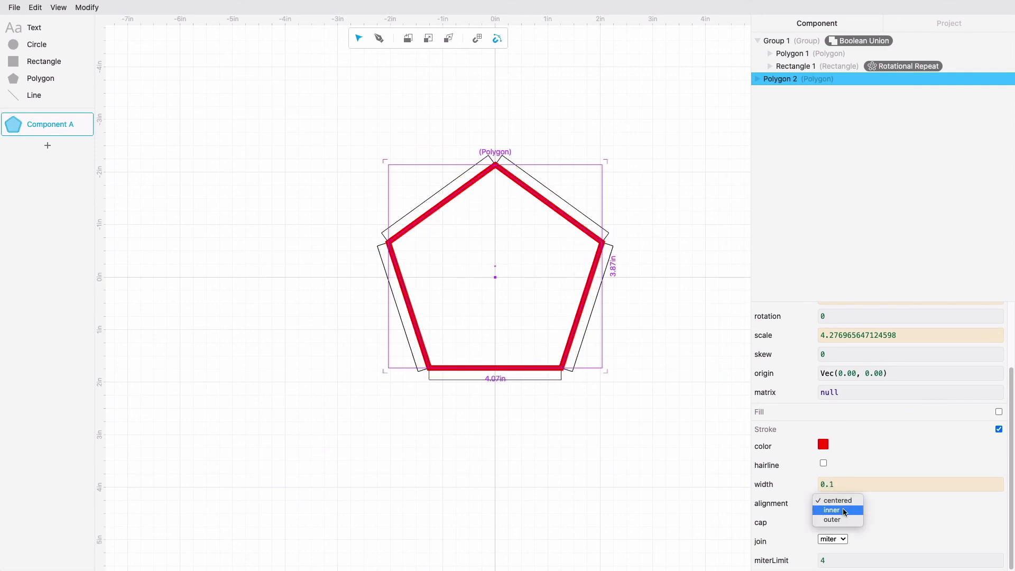
{"action": "left_click", "coordinate": [843, 509]}
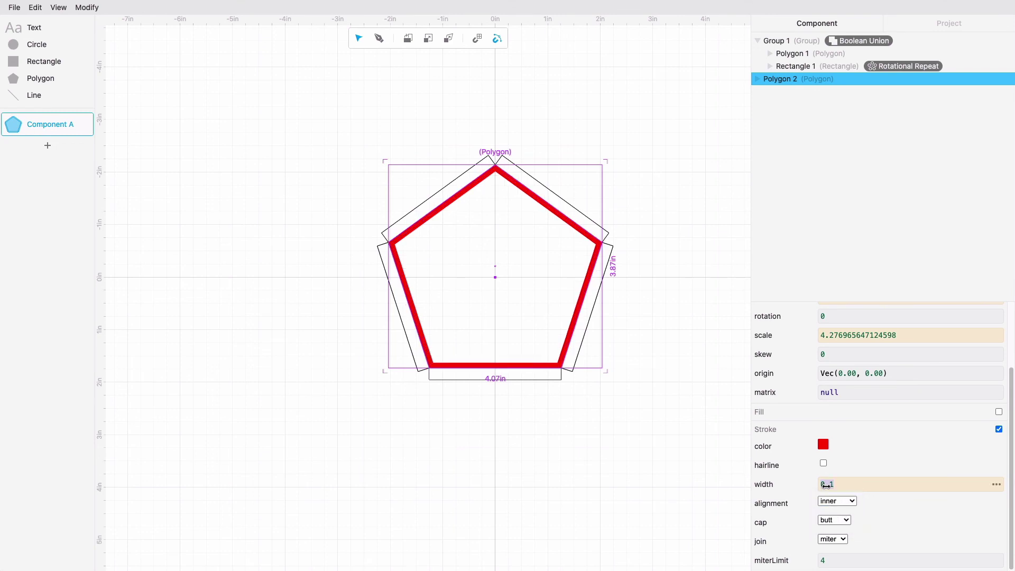
{"action": "left_click_drag", "start_coordinate": [827, 484], "coordinate": [829, 485]}
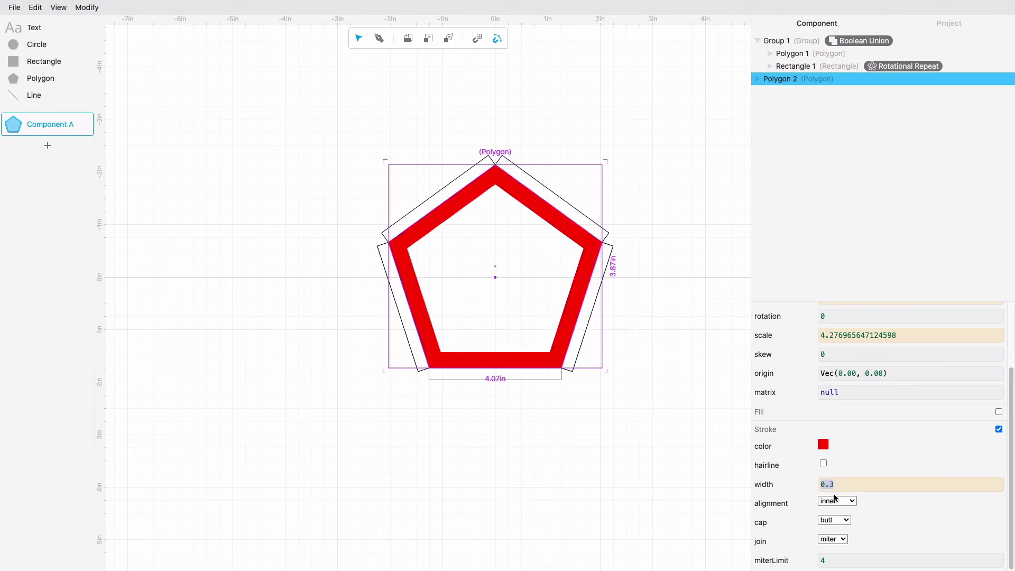
{"action": "left_click", "coordinate": [823, 464]}
{"action": "left_click", "coordinate": [711, 333]}
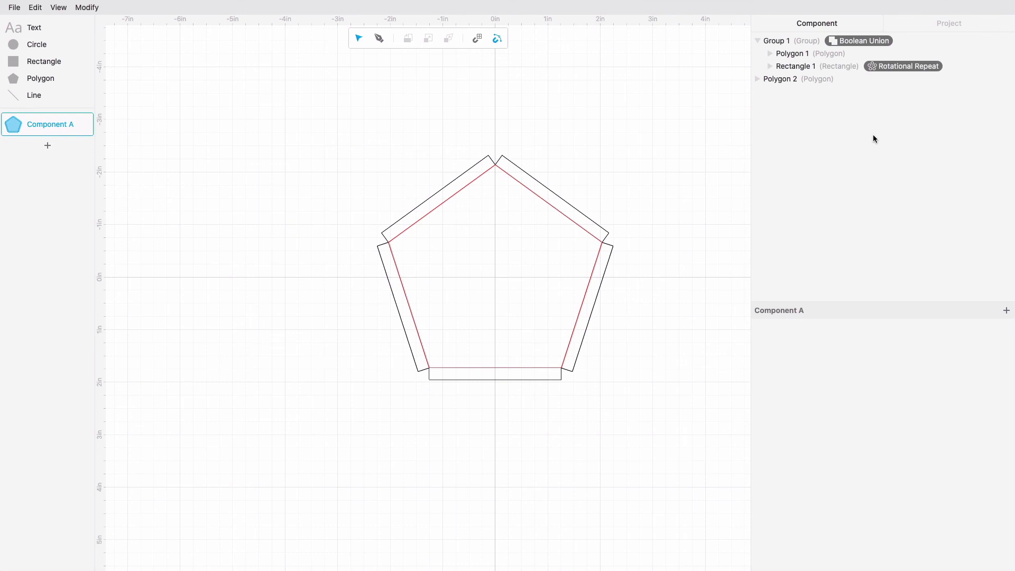
Review the project settings, leaving units on inches with 0.01 hairline and 0.001 tolerance.
{"action": "left_click", "coordinate": [937, 27]}
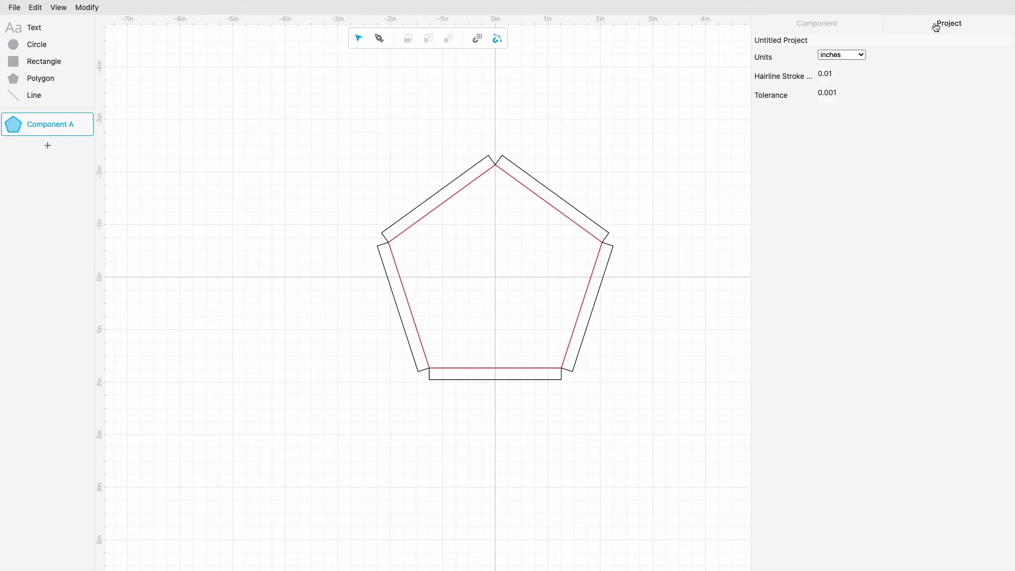
{"action": "left_click", "coordinate": [845, 29]}
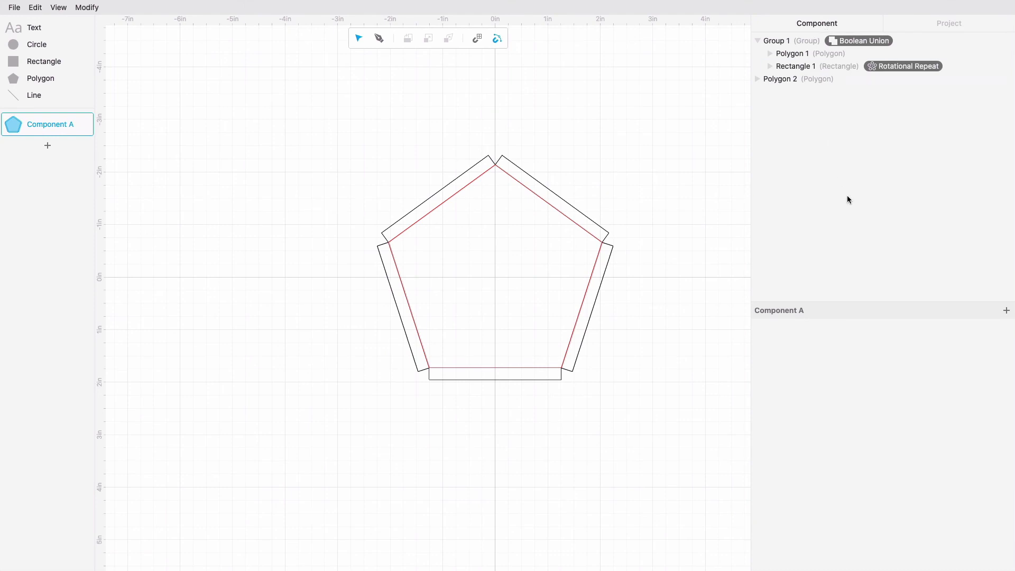
{"action": "left_click", "coordinate": [956, 25]}
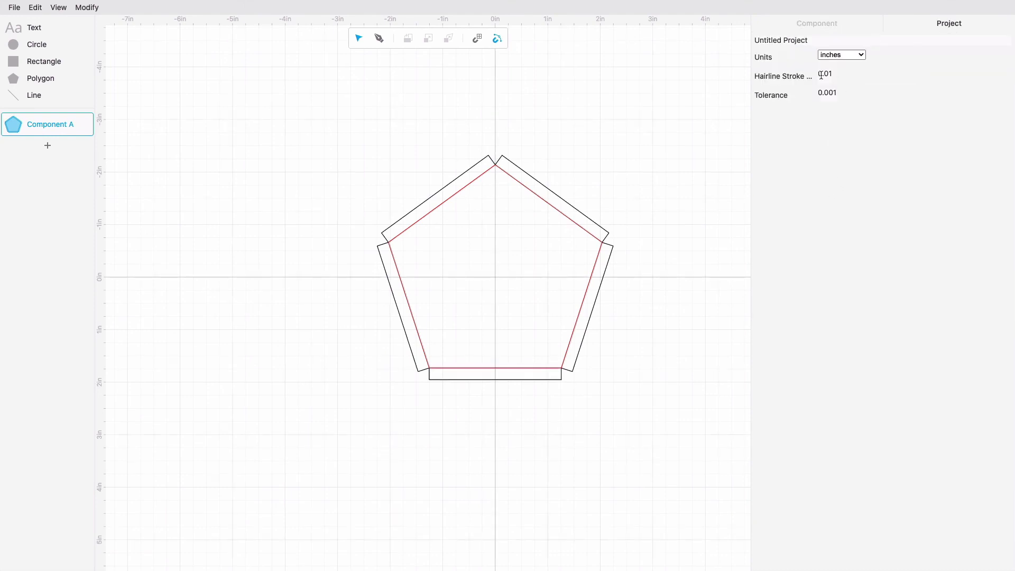
{"action": "left_click", "coordinate": [860, 54]}
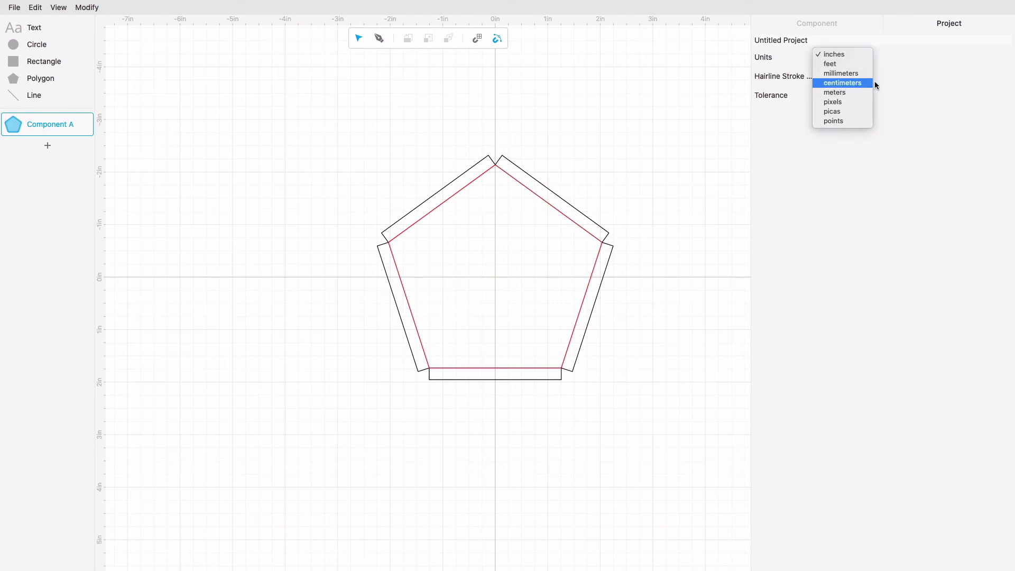
{"action": "left_click", "coordinate": [892, 187]}
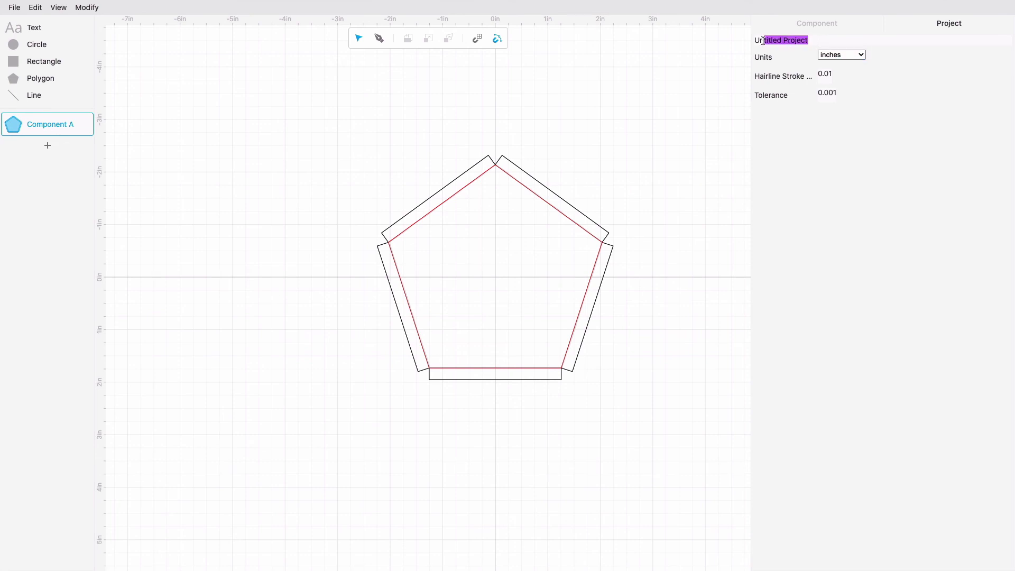
Rename the project to 'Dodecahedron Tea Light Holder' and return to the Component layer tree.
{"action": "left_click_drag", "start_coordinate": [819, 40], "coordinate": [752, 41]}
{"action": "type", "text": "Dodecahedr"}
{"action": "type", "text": "on Tea Lig"}
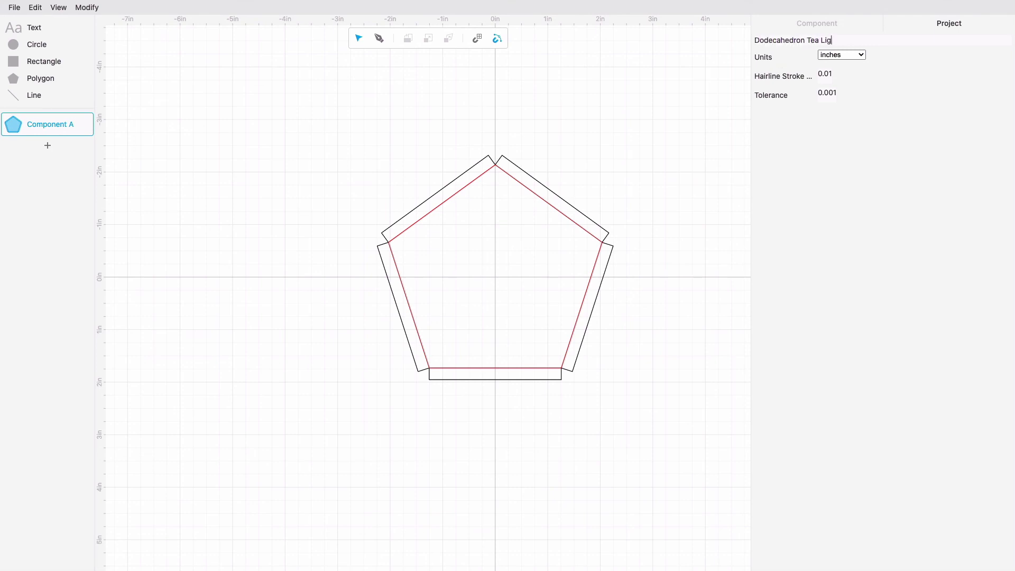
{"action": "type", "text": "ht Hold"}
{"action": "type", "text": "er"}
{"action": "left_click", "coordinate": [817, 22]}
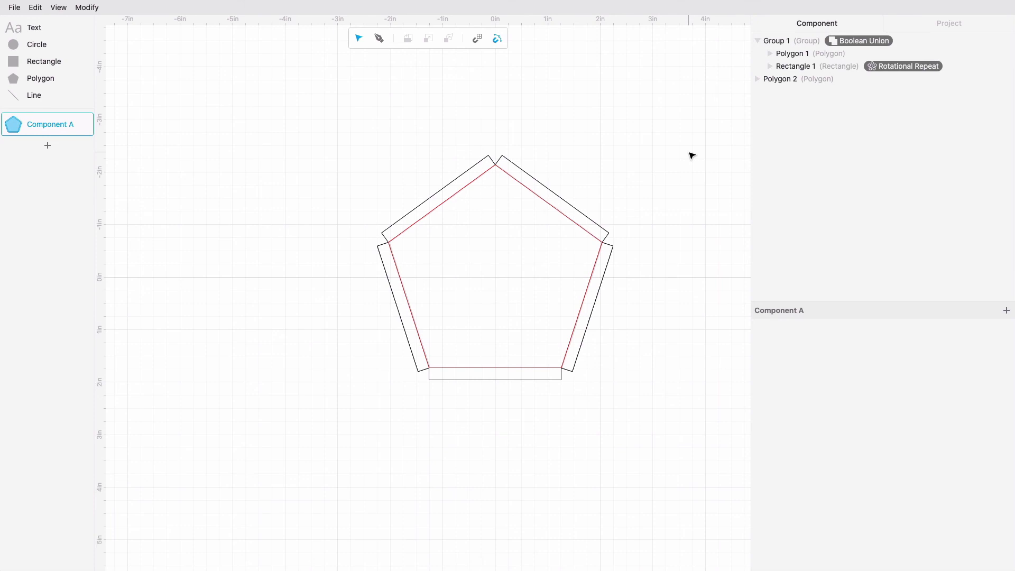